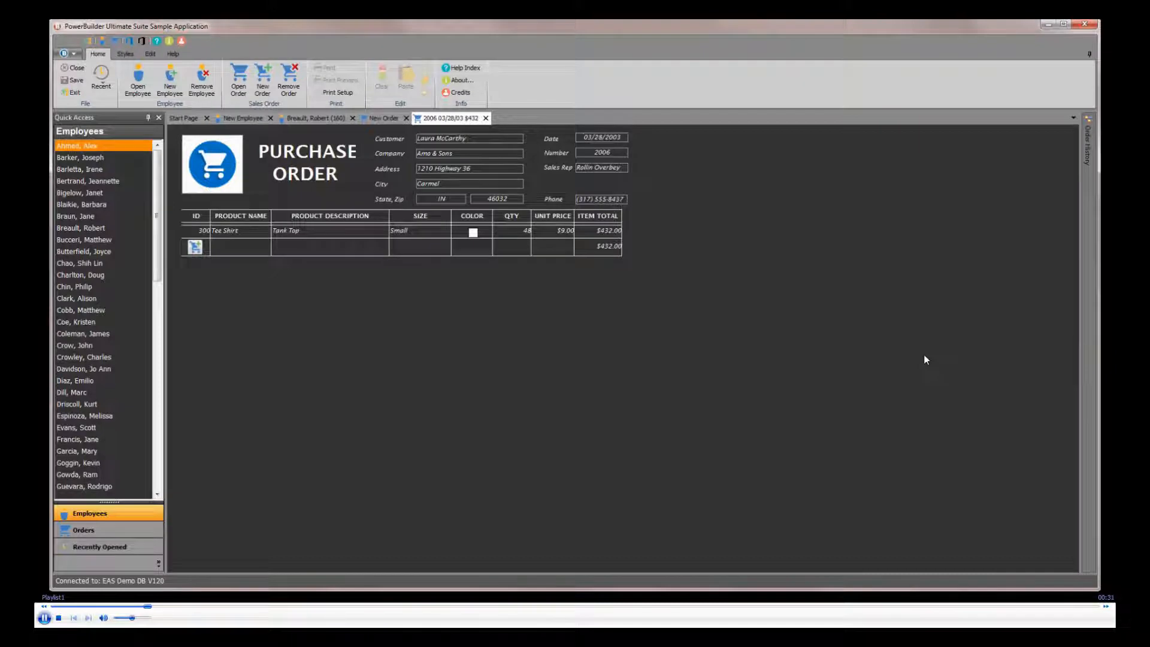
Switch to AscentialTest and create a suite named Example Suite.
{"action": "key", "text": "alt+Tab"}
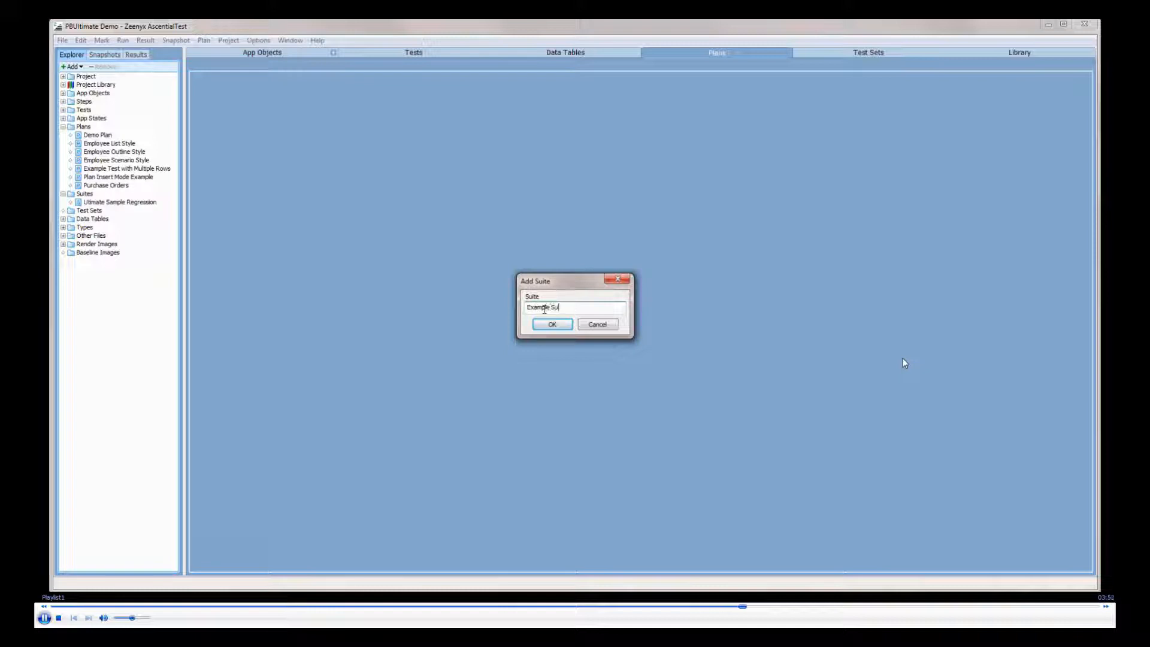
{"action": "key", "text": "Return"}
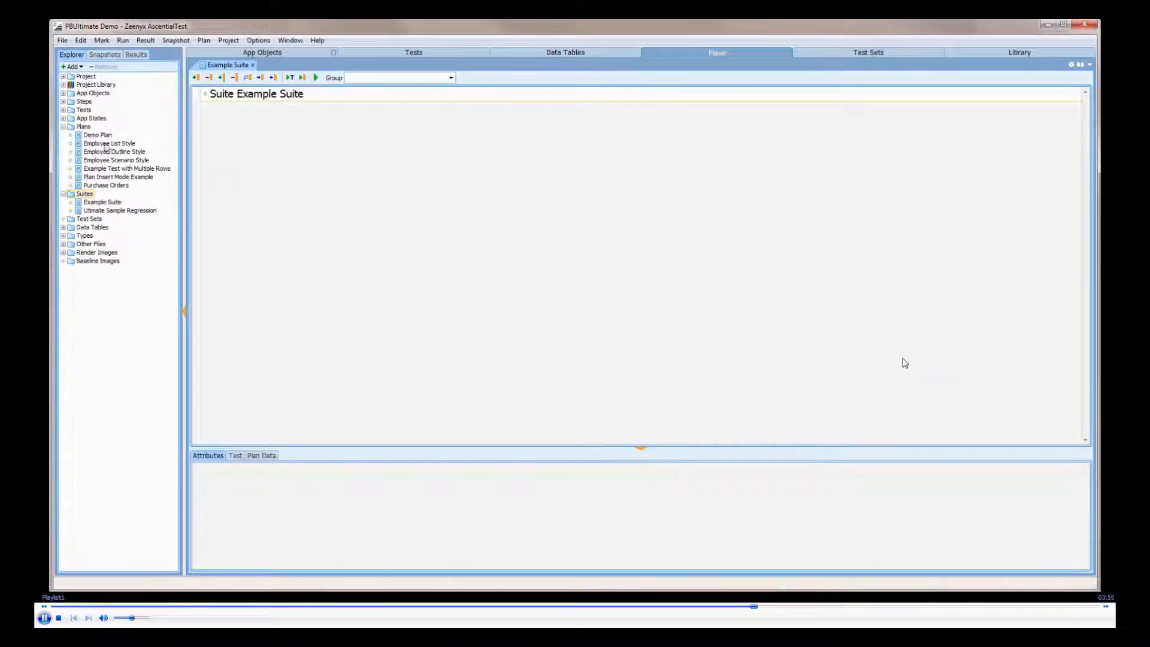
Add the Employee Outline Style, Employee List Style, Employee Scenario Style and Purchase Orders plans to Example Suite, and expand the Employee Outline Style plan.
{"action": "left_click_drag", "start_coordinate": [111, 152], "coordinate": [236, 135]}
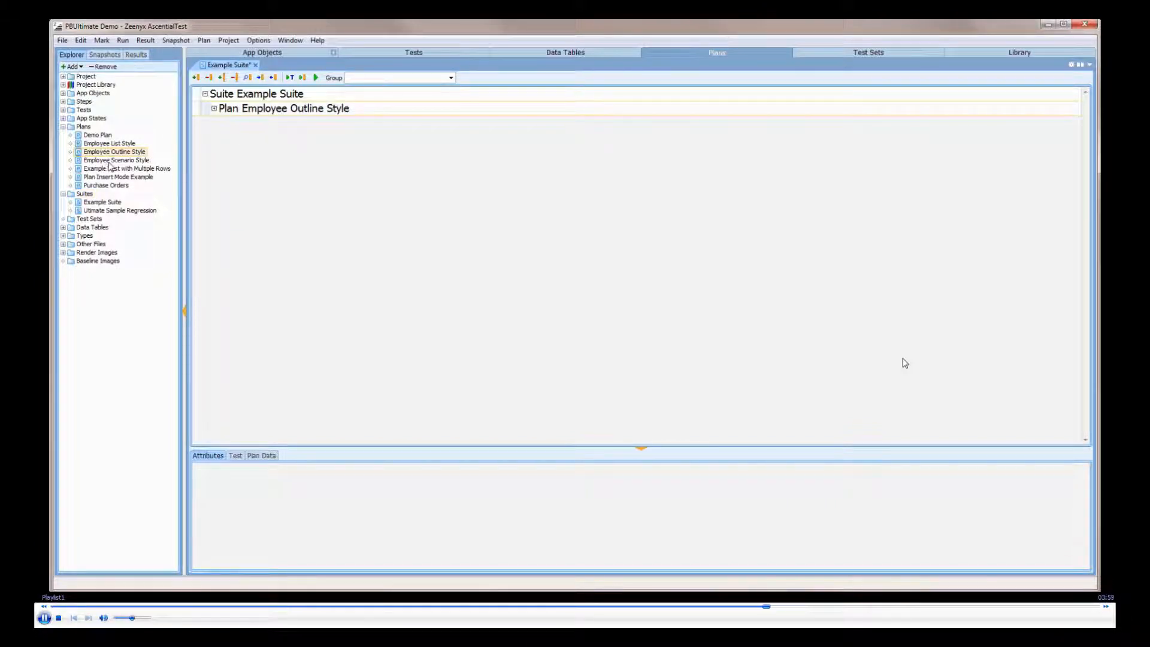
{"action": "left_click_drag", "start_coordinate": [109, 144], "coordinate": [208, 143]}
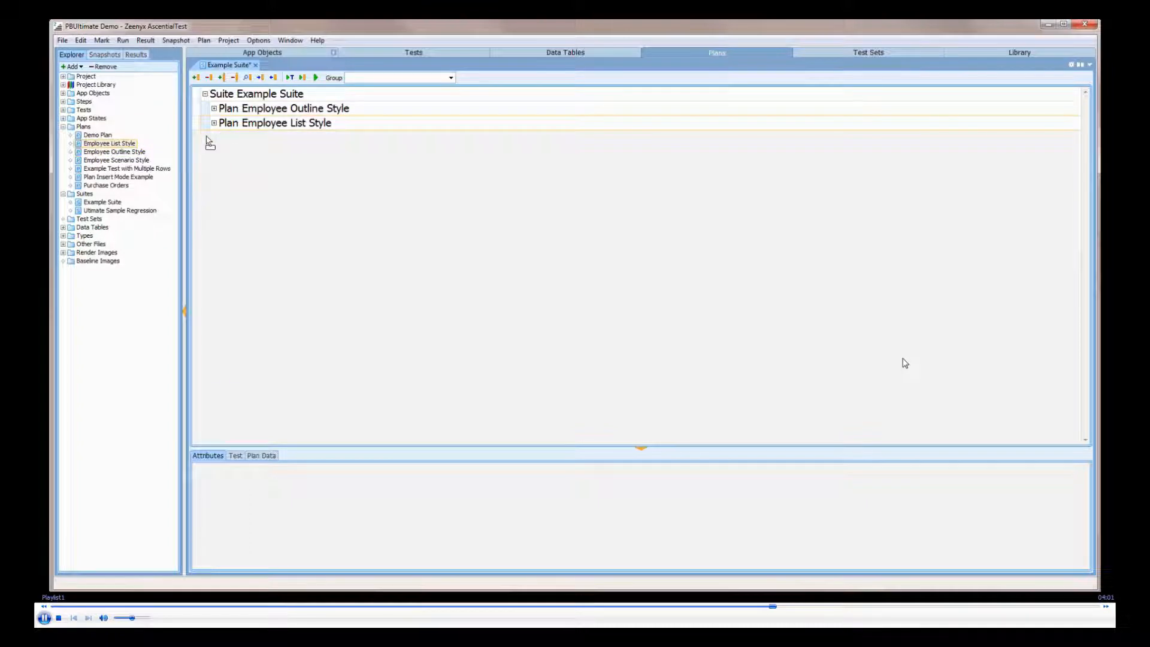
{"action": "left_click_drag", "start_coordinate": [114, 162], "coordinate": [215, 162]}
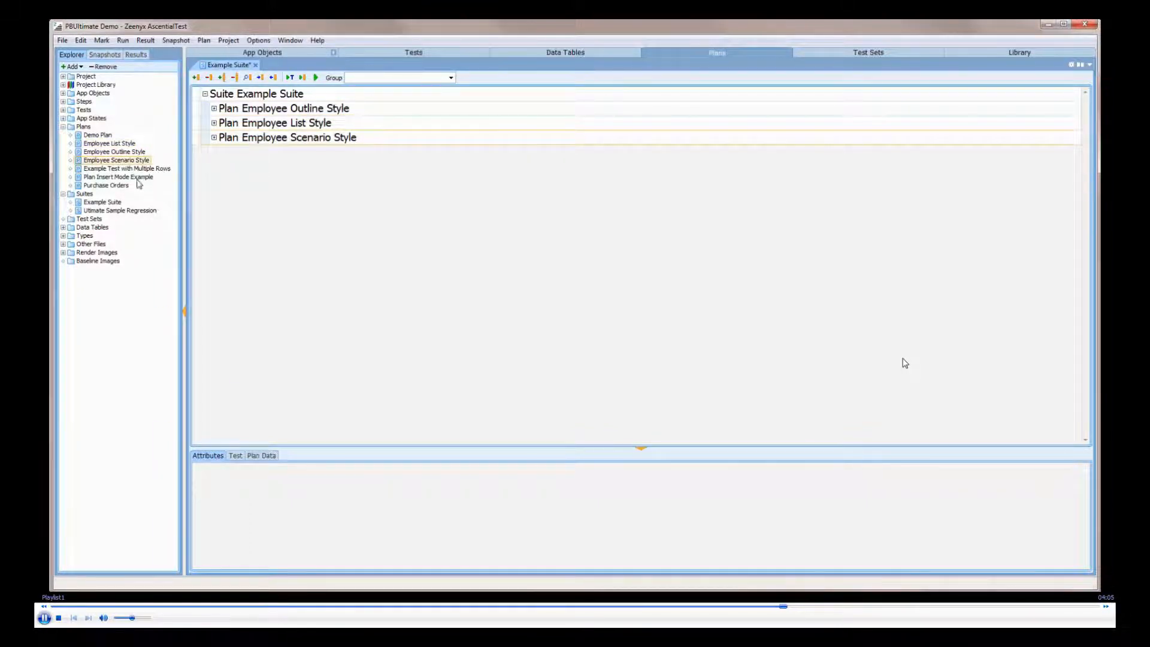
{"action": "left_click", "coordinate": [111, 187]}
{"action": "left_click_drag", "start_coordinate": [110, 191], "coordinate": [213, 177]}
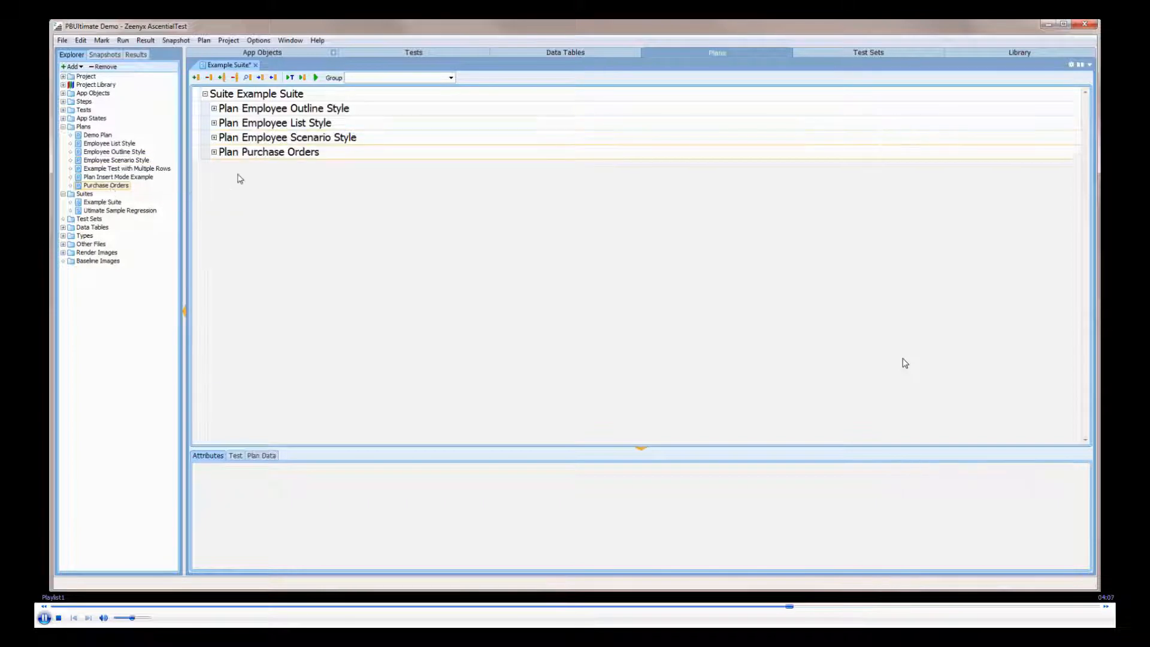
{"action": "left_click", "coordinate": [214, 109]}
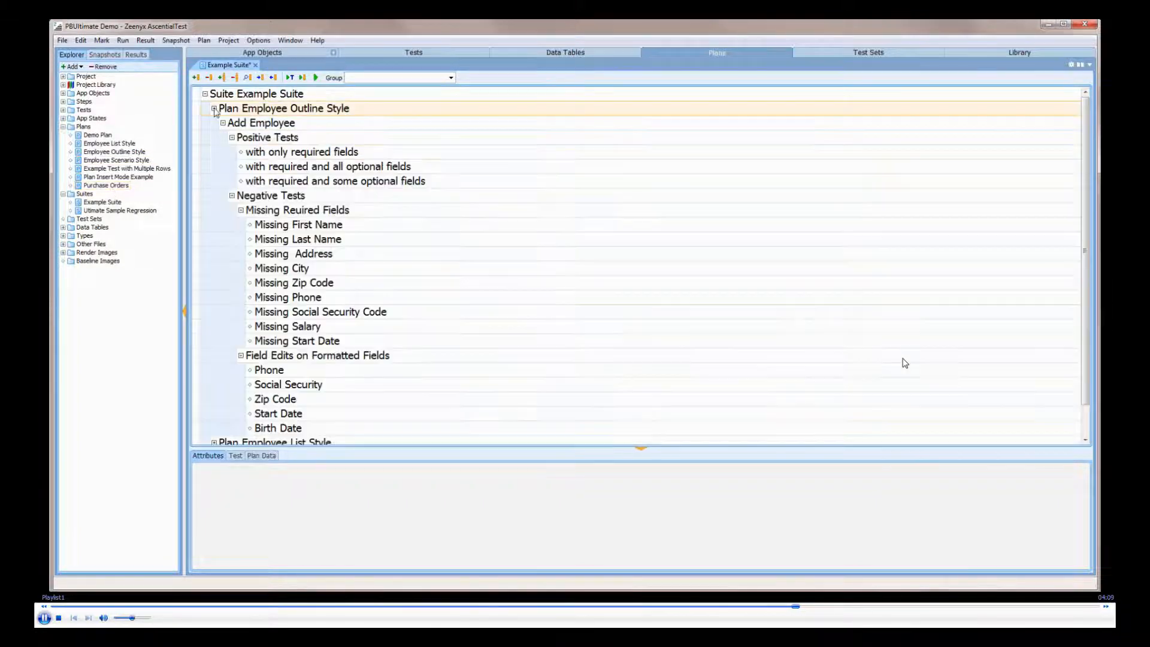
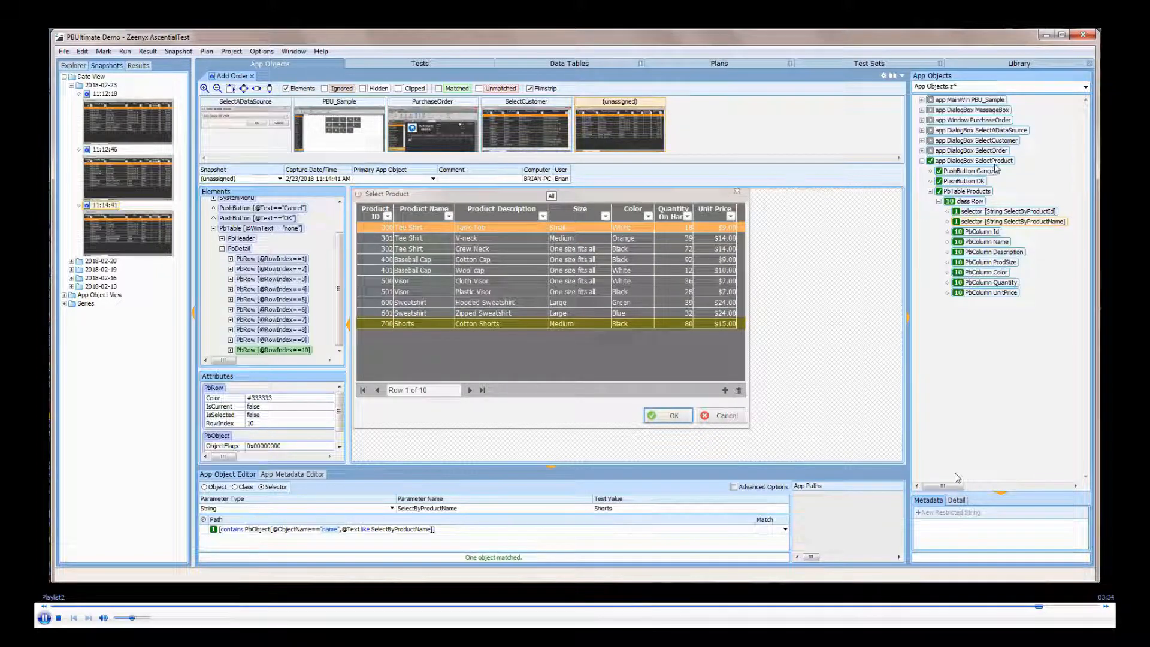
Assign SelectProduct as the primary app object of the unassigned snapshot in Add Order.
{"action": "left_click", "coordinate": [434, 179]}
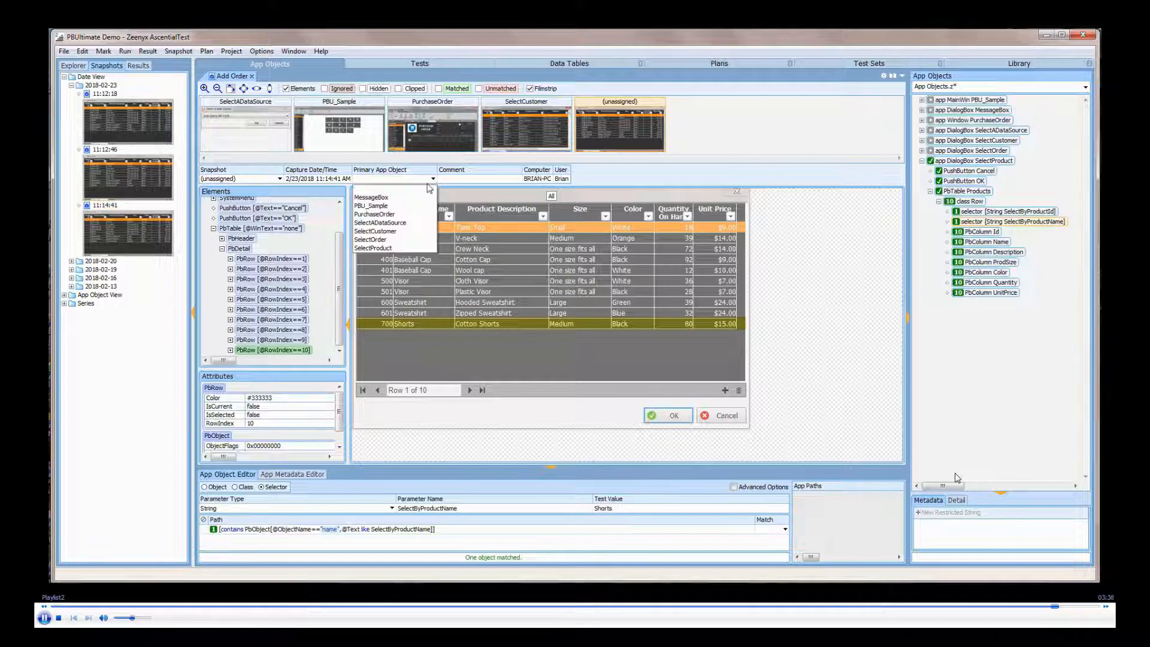
{"action": "left_click", "coordinate": [387, 251]}
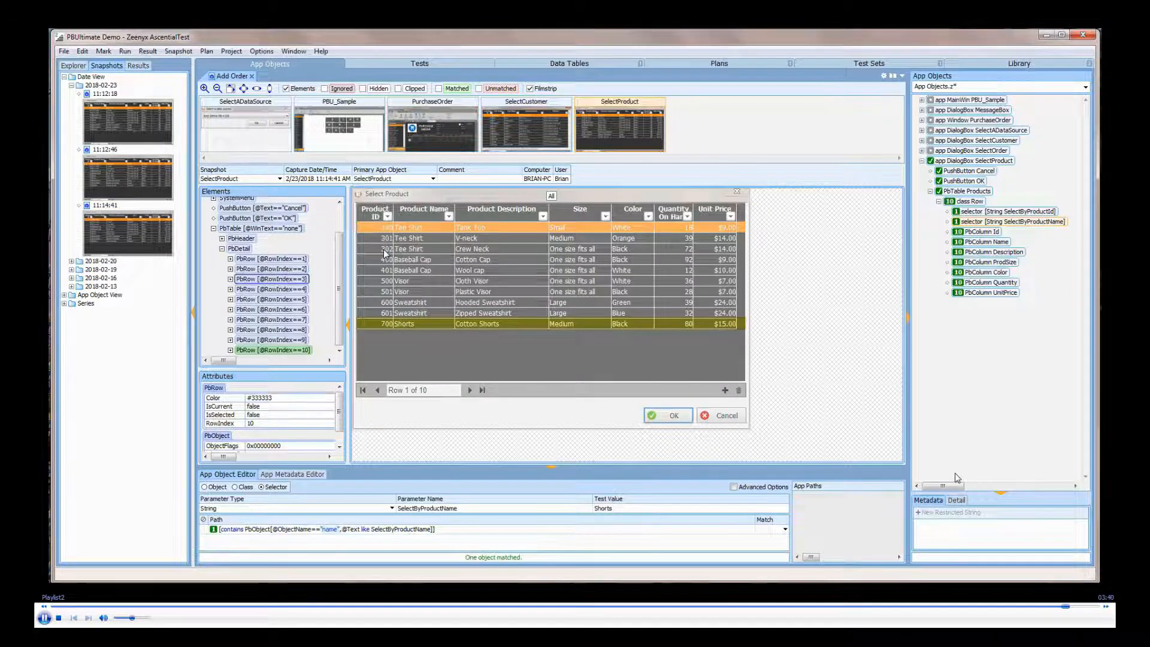
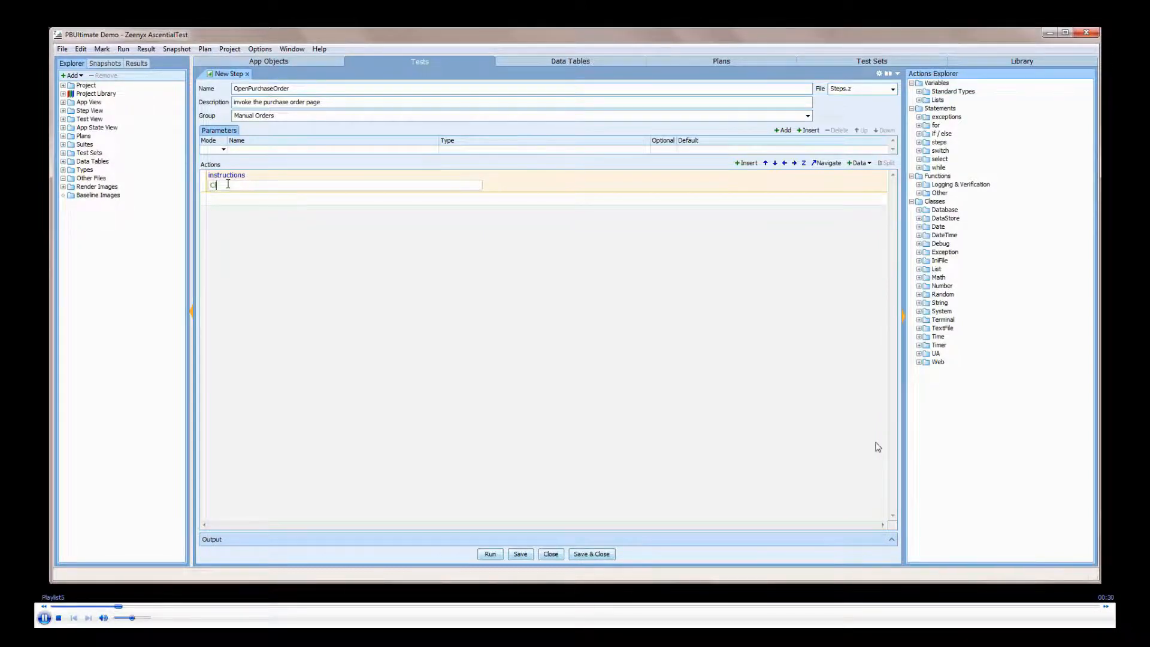
Enter the instruction "Click on the New Orders button" in the OpenPurchaseOrder step, save it, and expand the Step View folder.
{"action": "type", "text": "k an"}
{"action": "type", "text": " the "}
{"action": "type", "text": "New Order"}
{"action": "left_click", "coordinate": [520, 554]}
{"action": "left_click", "coordinate": [63, 111]}
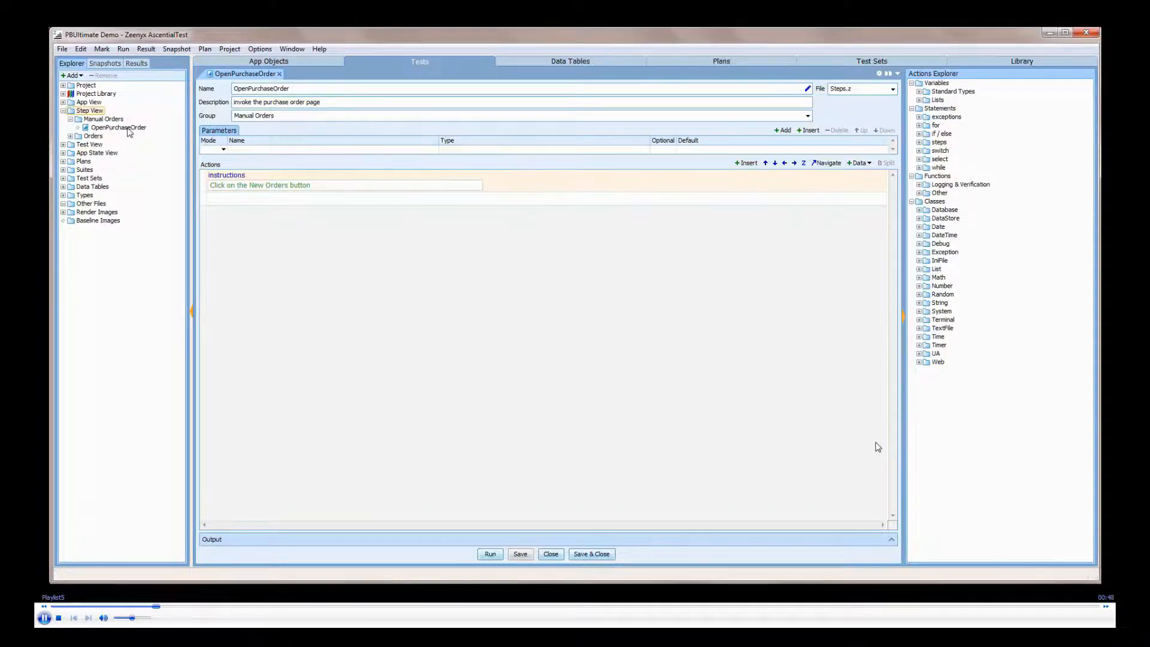
{"action": "mouse_move", "coordinate": [128, 131]}
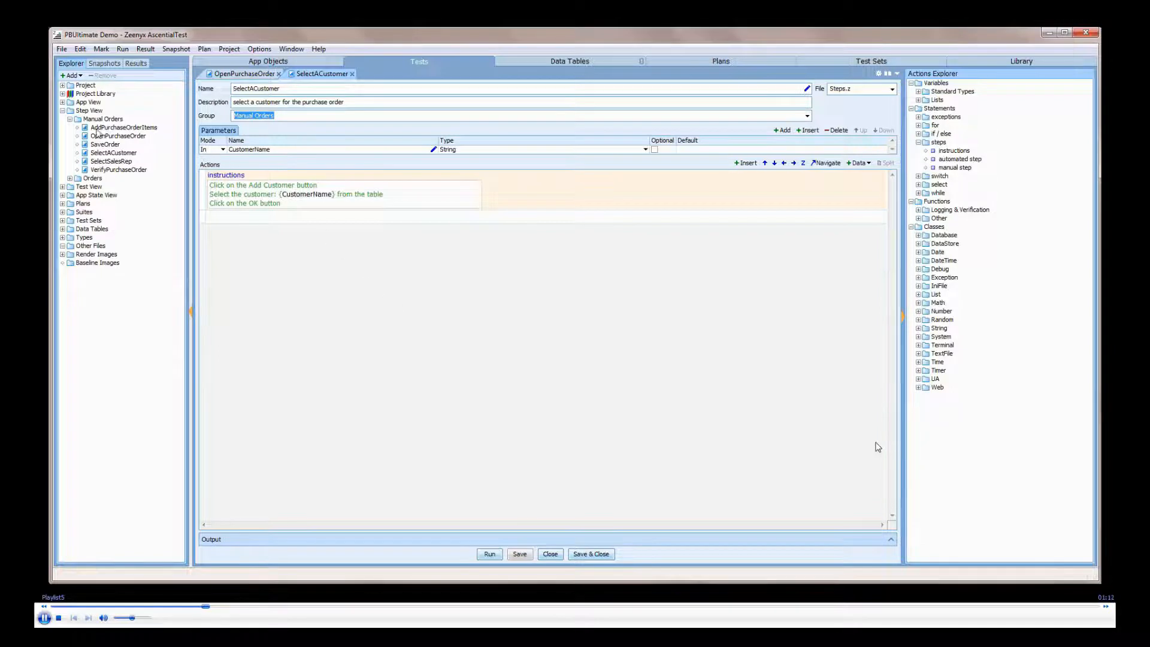
Add a test named AddAndVerifyPurchaseOrder with description "add a new purchase order and verify the data" and group Manual Order.
{"action": "right_click", "coordinate": [90, 190]}
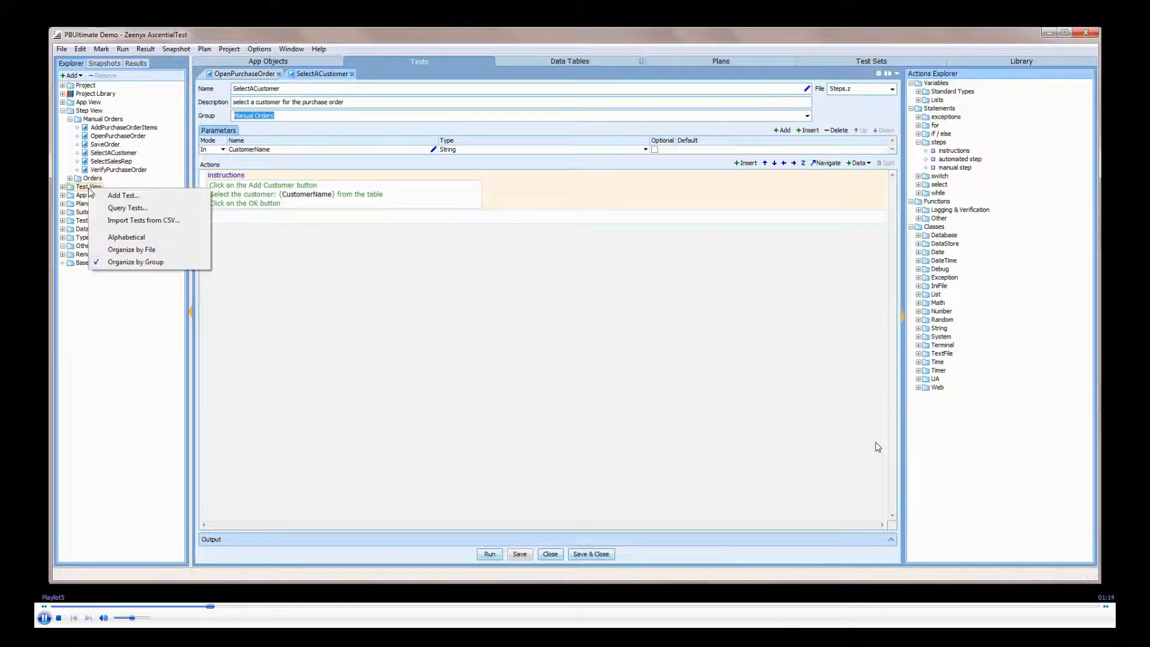
{"action": "left_click", "coordinate": [134, 198]}
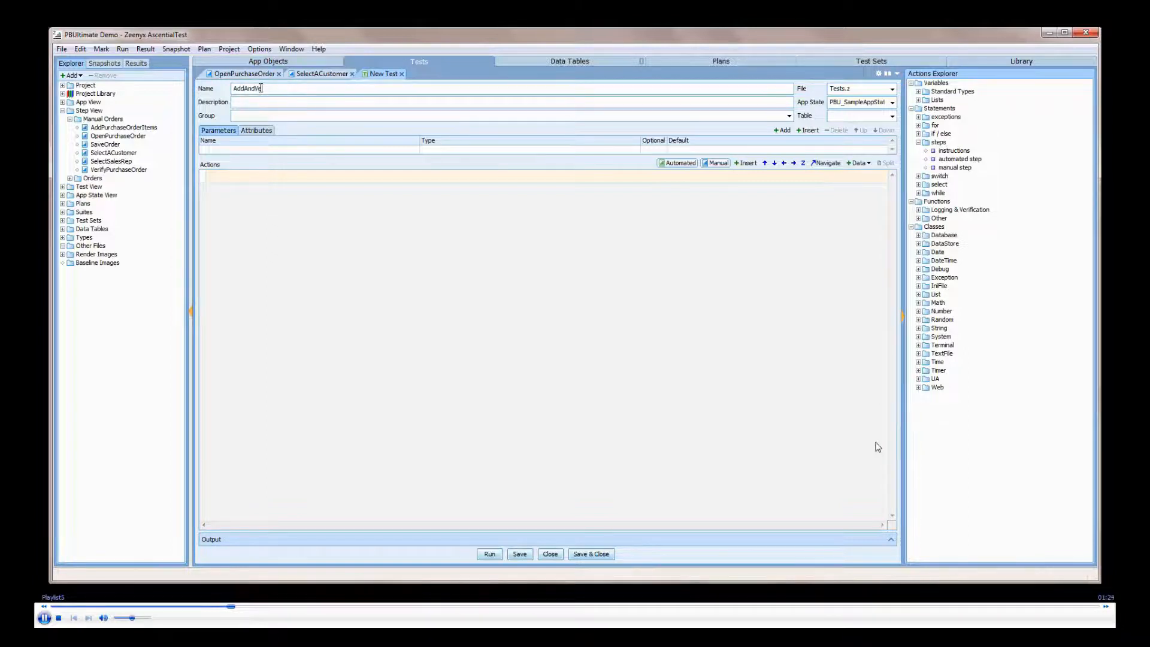
{"action": "type", "text": "AddAndVerifyPurchase"}
{"action": "type", "text": " order and verify the data"}
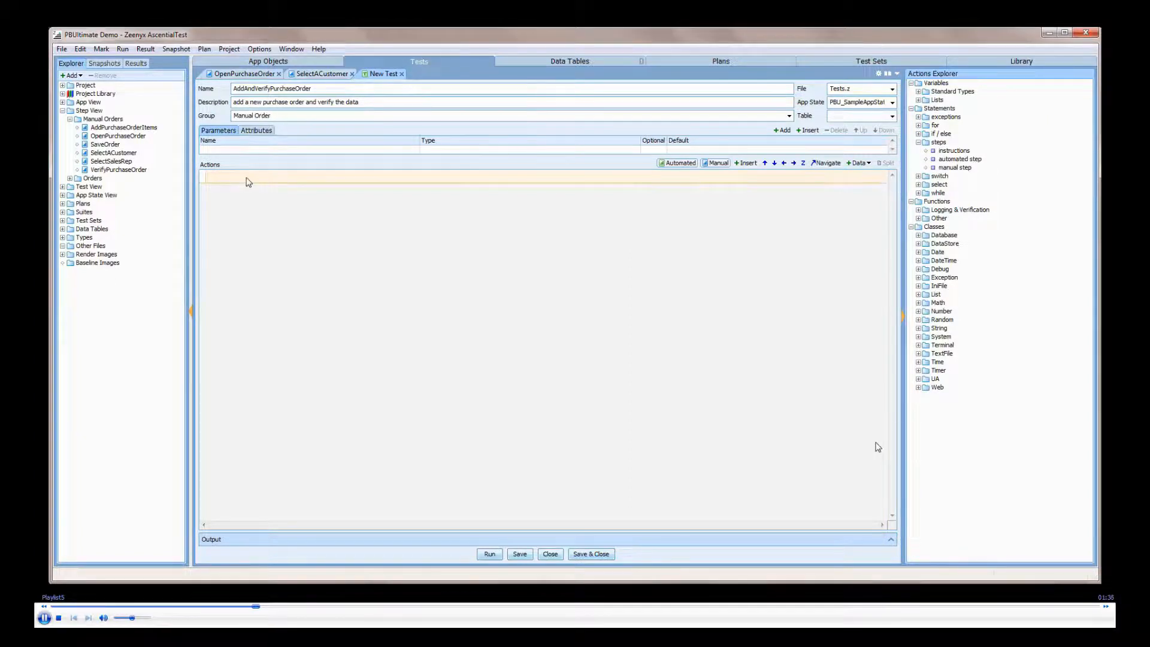
Add the steps OpenPurchaseOrder, SelectACustomer, SelectSalesRep, AddPurchaseOrderItems and SaveOrder to the test's actions in that order.
{"action": "left_click_drag", "start_coordinate": [129, 140], "coordinate": [233, 183]}
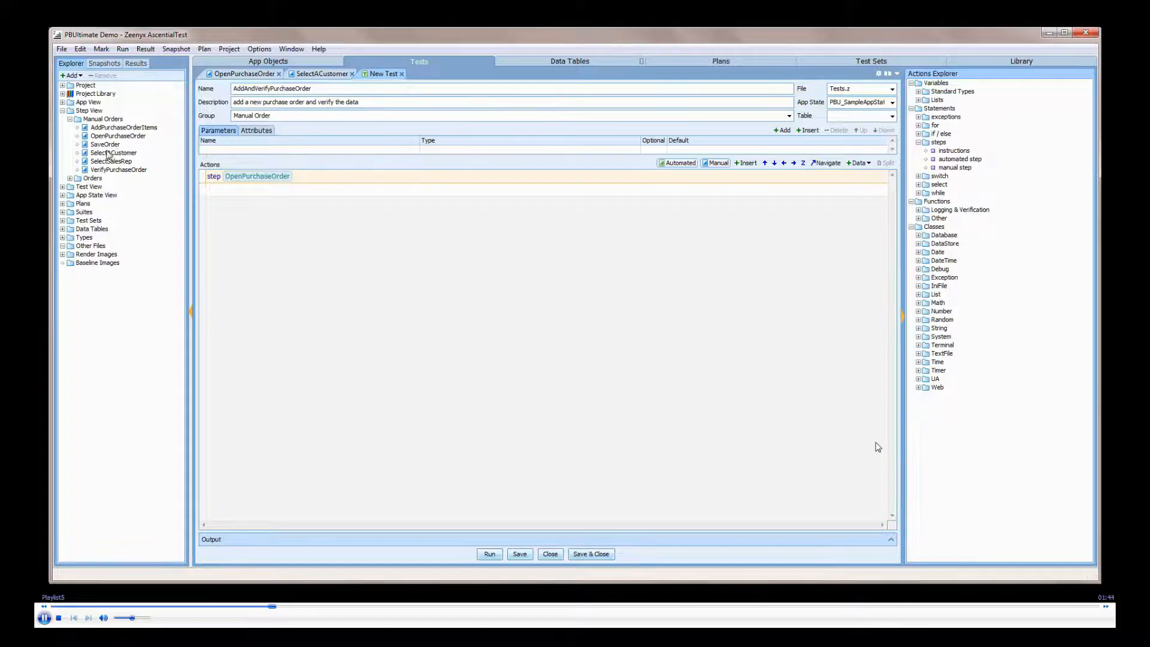
{"action": "left_click_drag", "start_coordinate": [104, 153], "coordinate": [227, 203]}
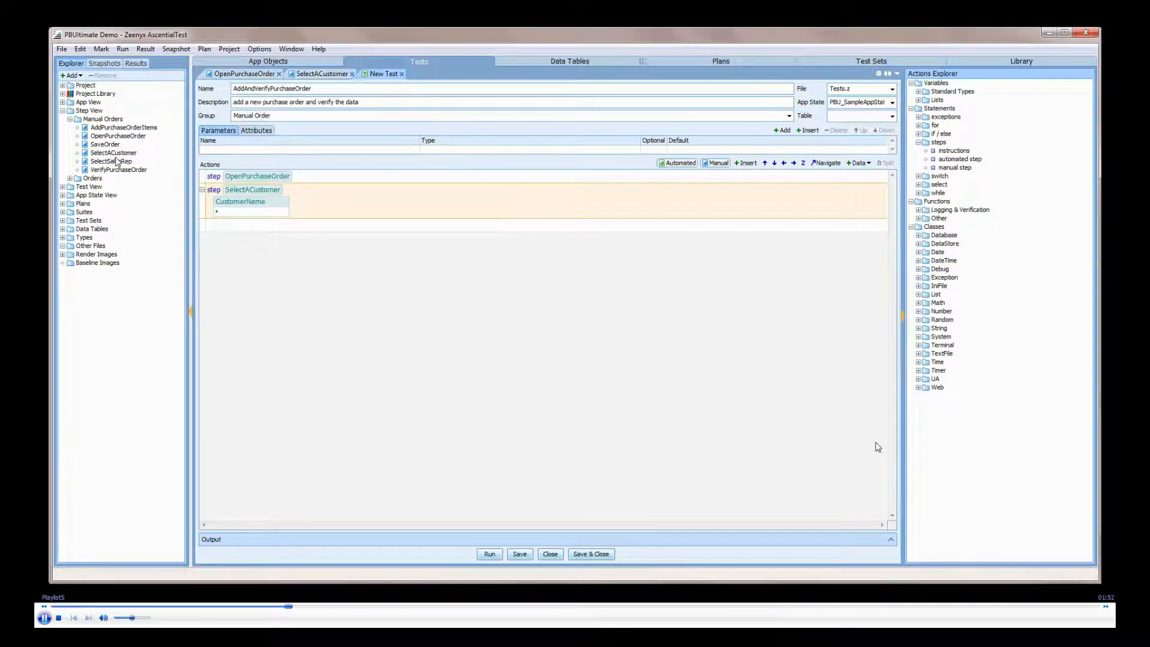
{"action": "left_click_drag", "start_coordinate": [109, 162], "coordinate": [328, 265]}
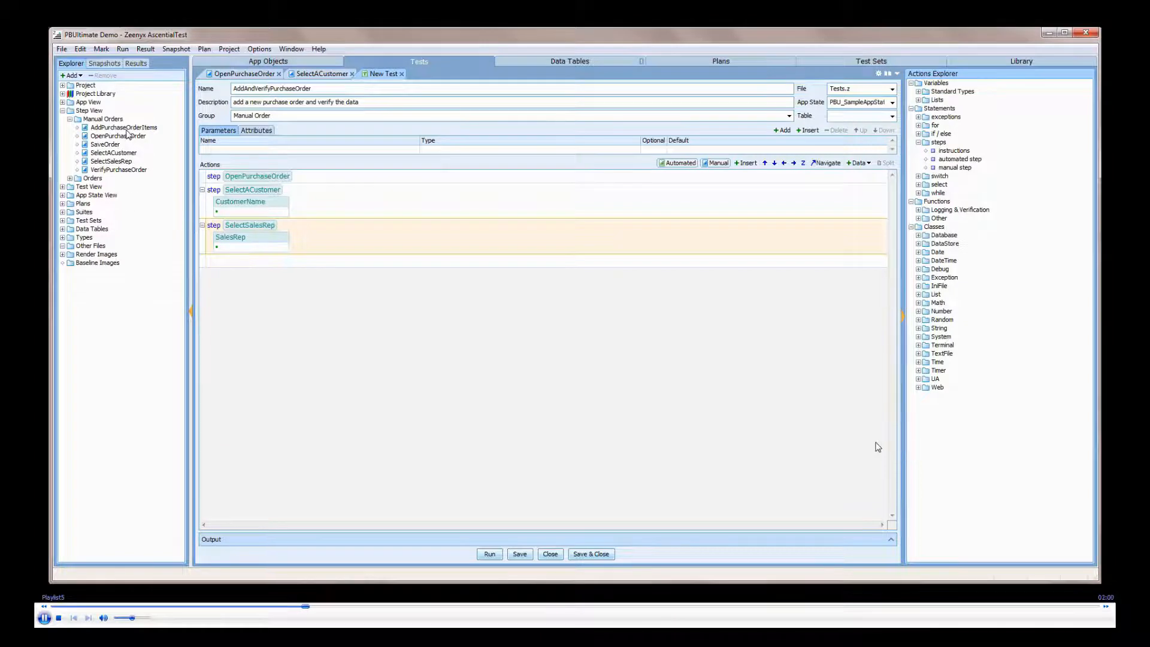
{"action": "left_click_drag", "start_coordinate": [124, 131], "coordinate": [228, 268]}
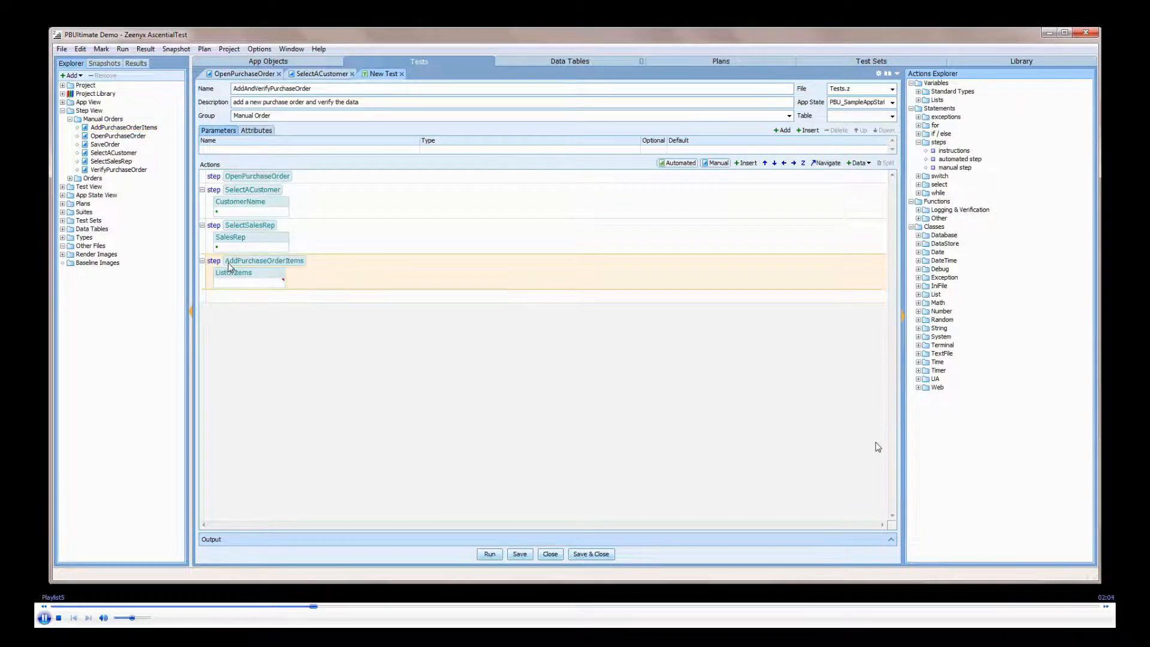
{"action": "left_click_drag", "start_coordinate": [112, 146], "coordinate": [249, 314]}
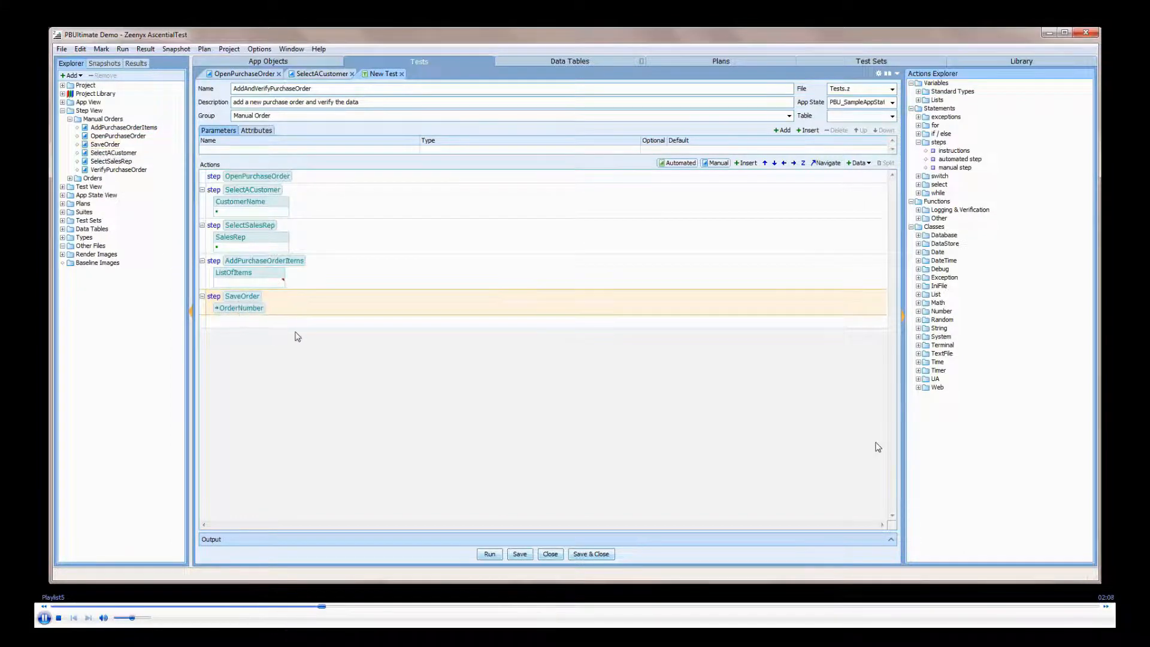
Append the VerifyPurchaseOrder step and feed its OrderId from SaveOrder's OrderNumber output.
{"action": "left_click_drag", "start_coordinate": [119, 170], "coordinate": [480, 361]}
{"action": "left_click_drag", "start_coordinate": [241, 308], "coordinate": [322, 351]}
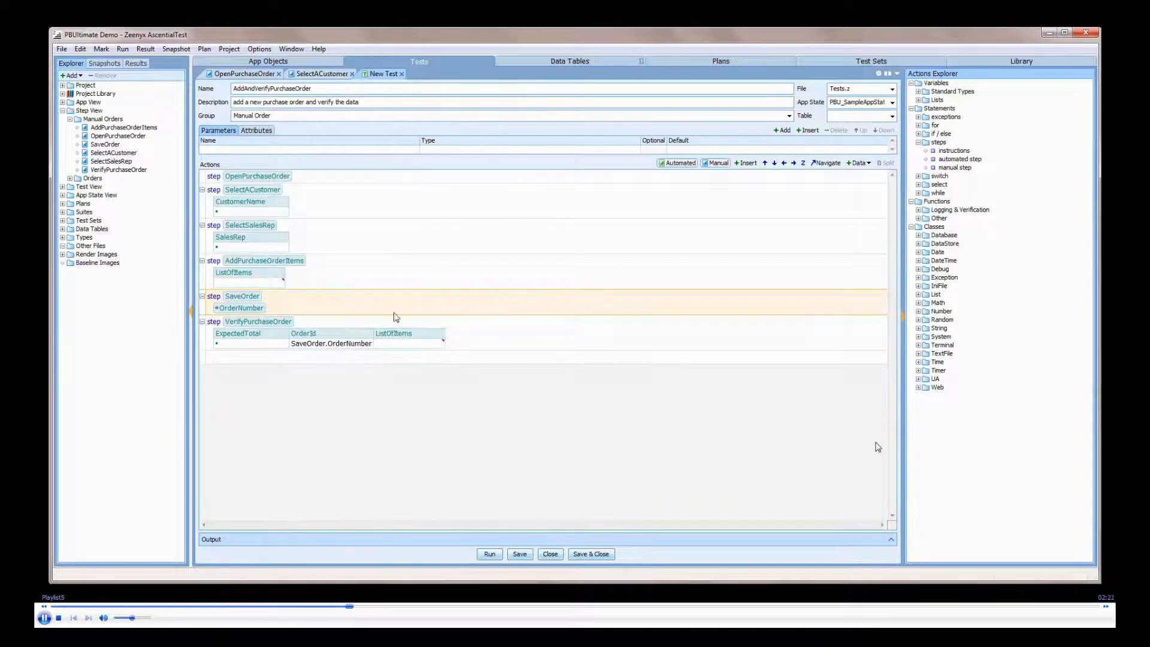
Select all the test's steps from OpenPurchaseOrder to VerifyPurchaseOrder and start binding a data table to them.
{"action": "left_click", "coordinate": [515, 181]}
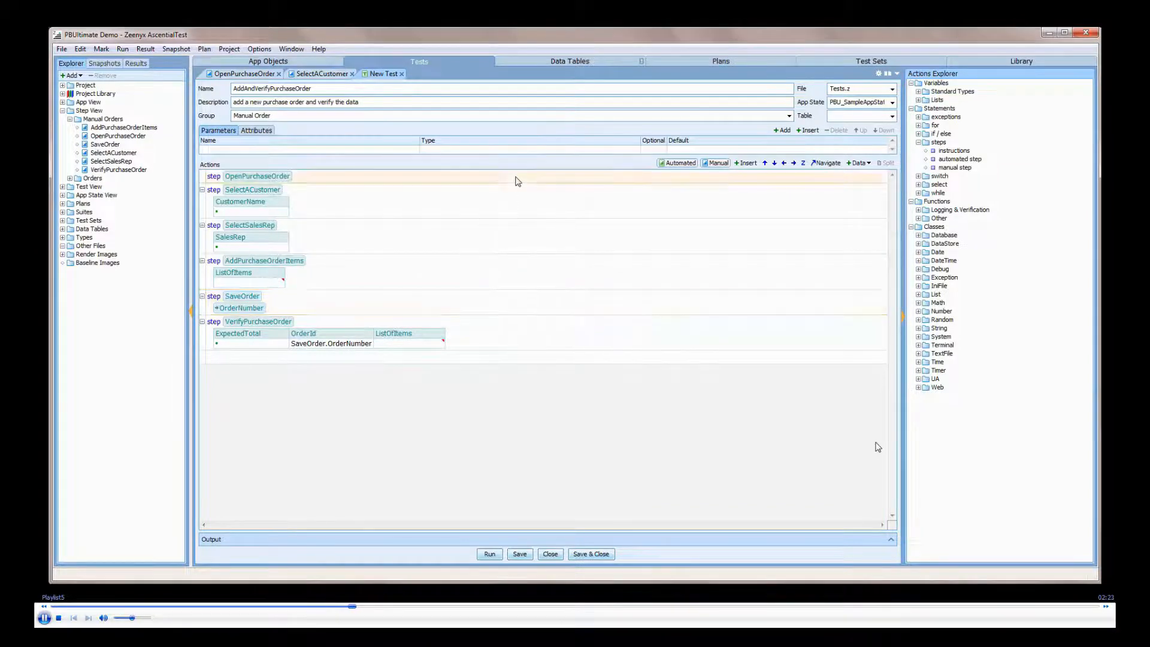
{"action": "left_click", "coordinate": [530, 349], "text": "shift"}
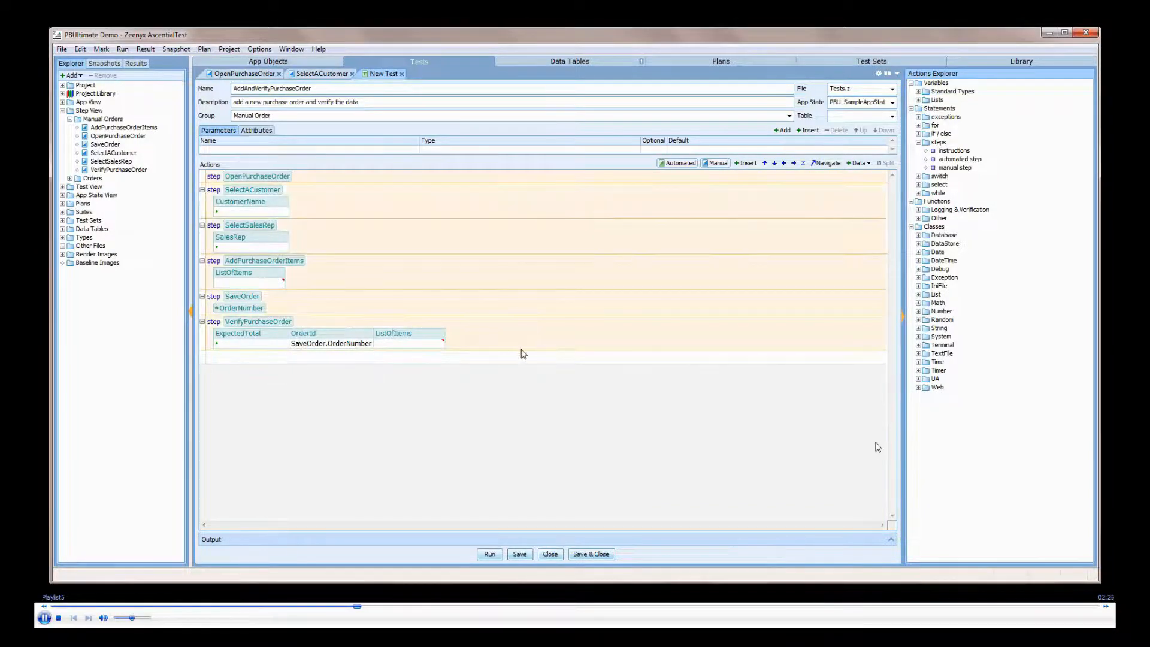
{"action": "left_click", "coordinate": [865, 163]}
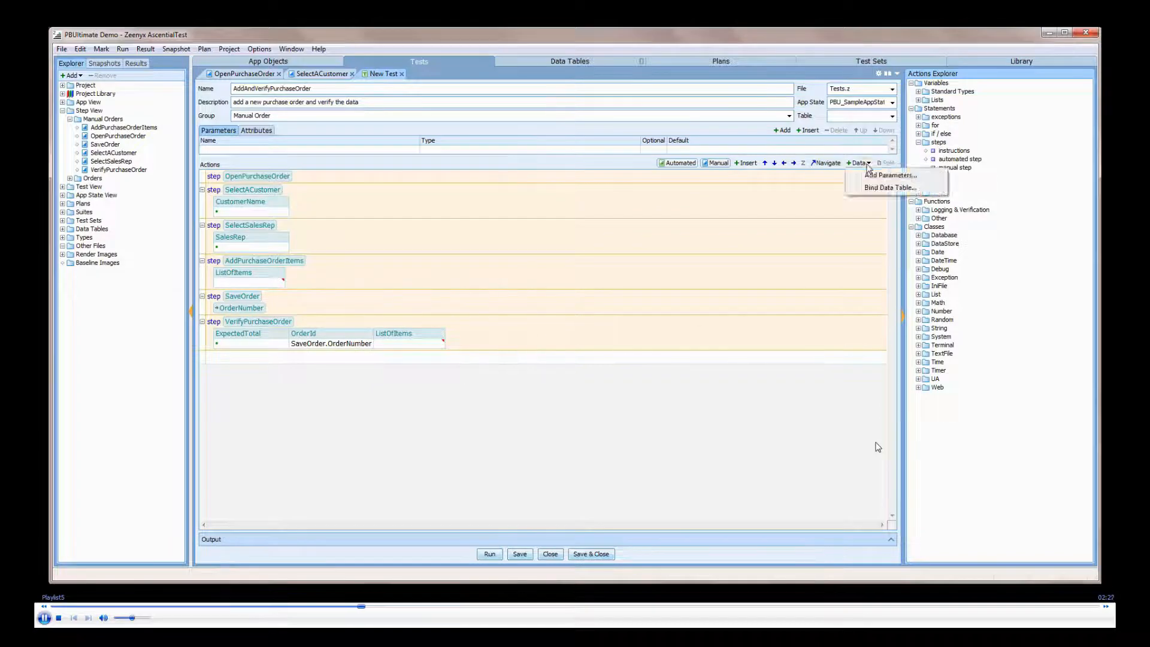
{"action": "left_click", "coordinate": [897, 188]}
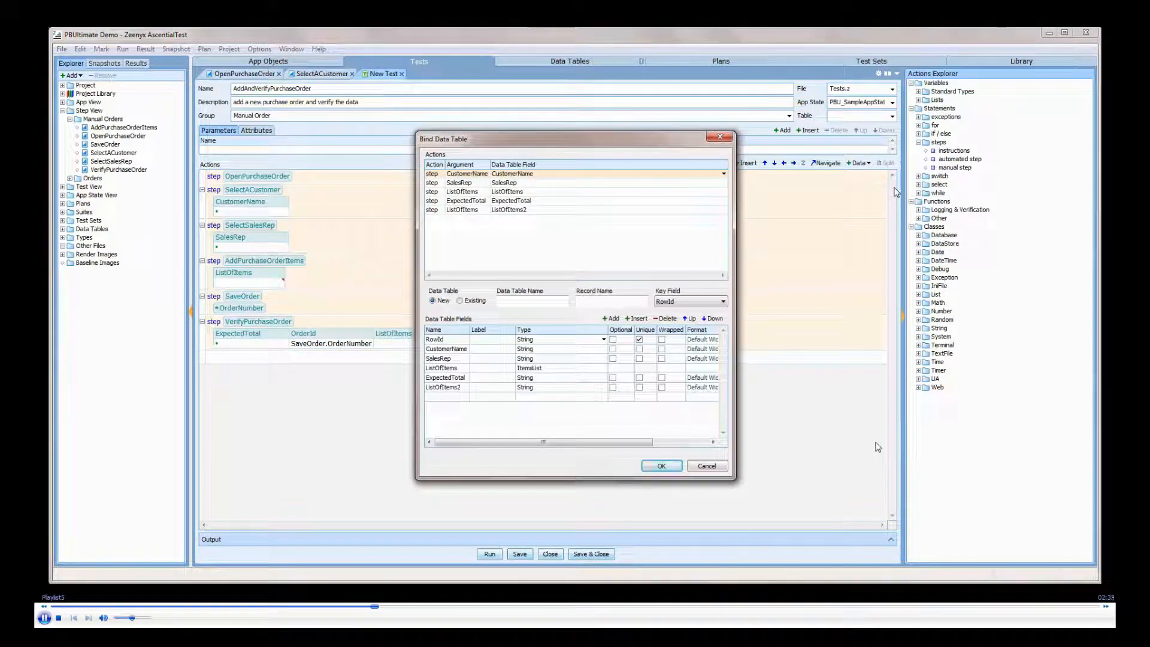
{"action": "left_click_drag", "start_coordinate": [617, 146], "coordinate": [666, 146]}
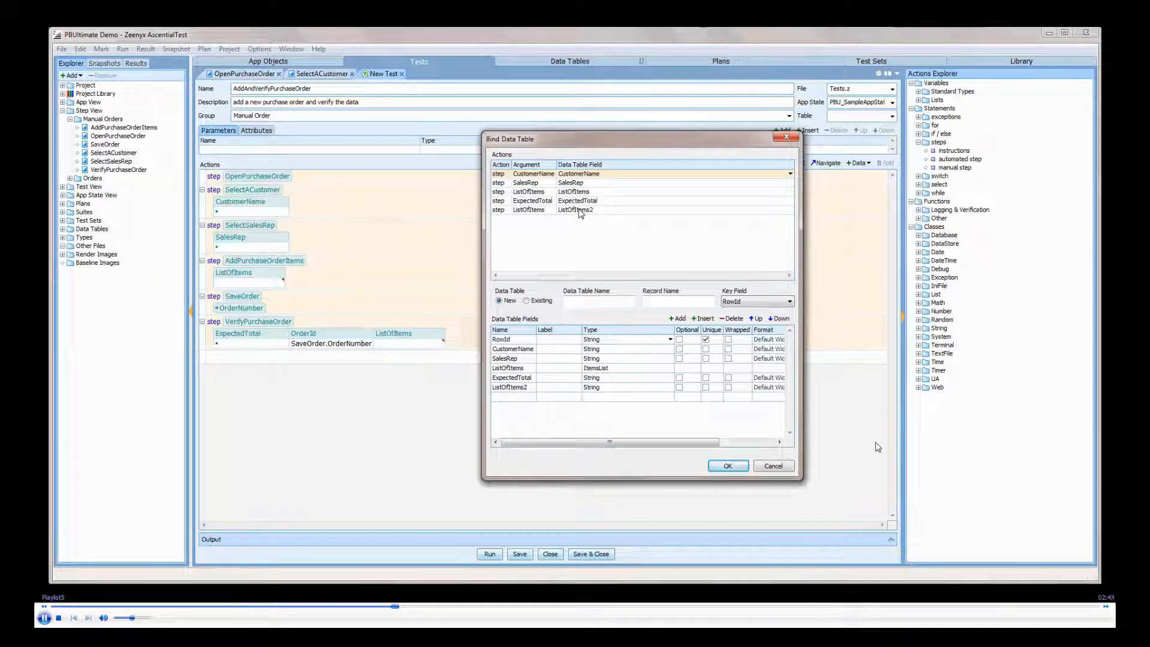
Map the second ListOfItems argument to the ListOfItems data table field and delete the redundant ListOfItems2 field.
{"action": "left_click", "coordinate": [652, 210]}
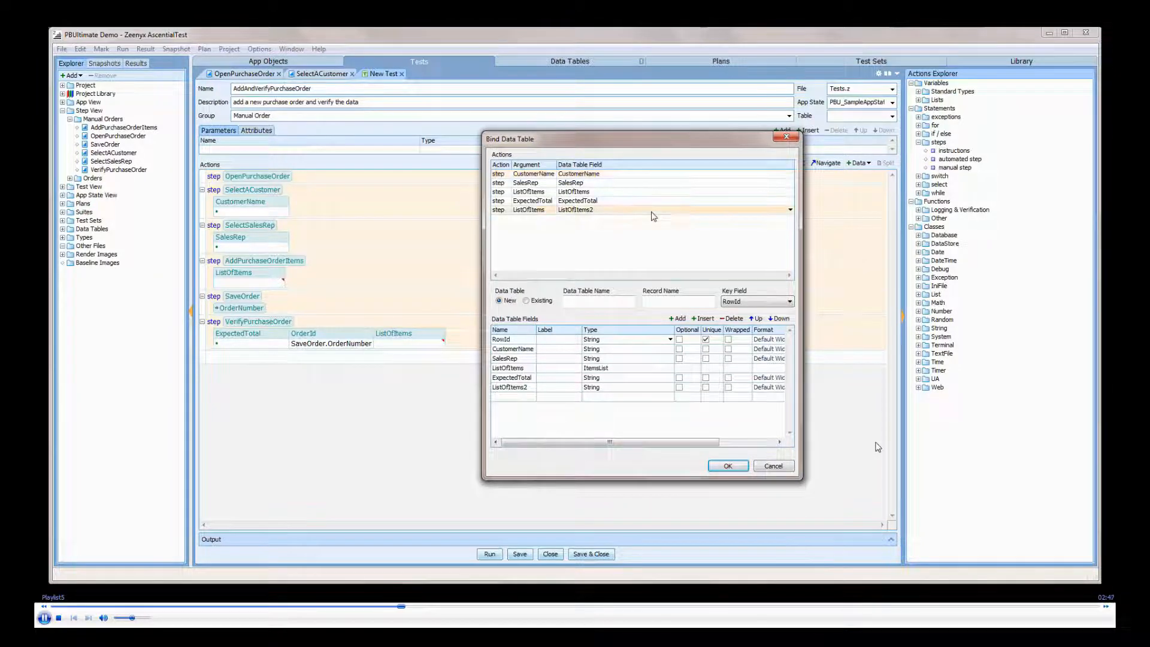
{"action": "left_click", "coordinate": [790, 210]}
{"action": "left_click", "coordinate": [576, 245]}
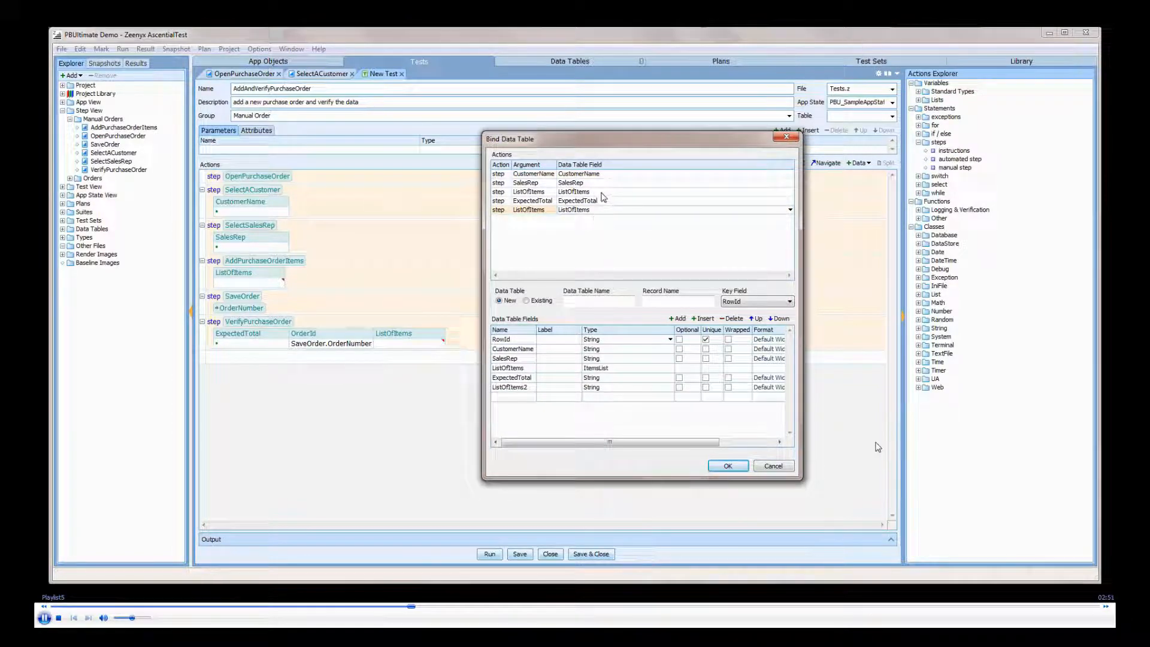
{"action": "left_click", "coordinate": [573, 387]}
{"action": "left_click", "coordinate": [731, 319]}
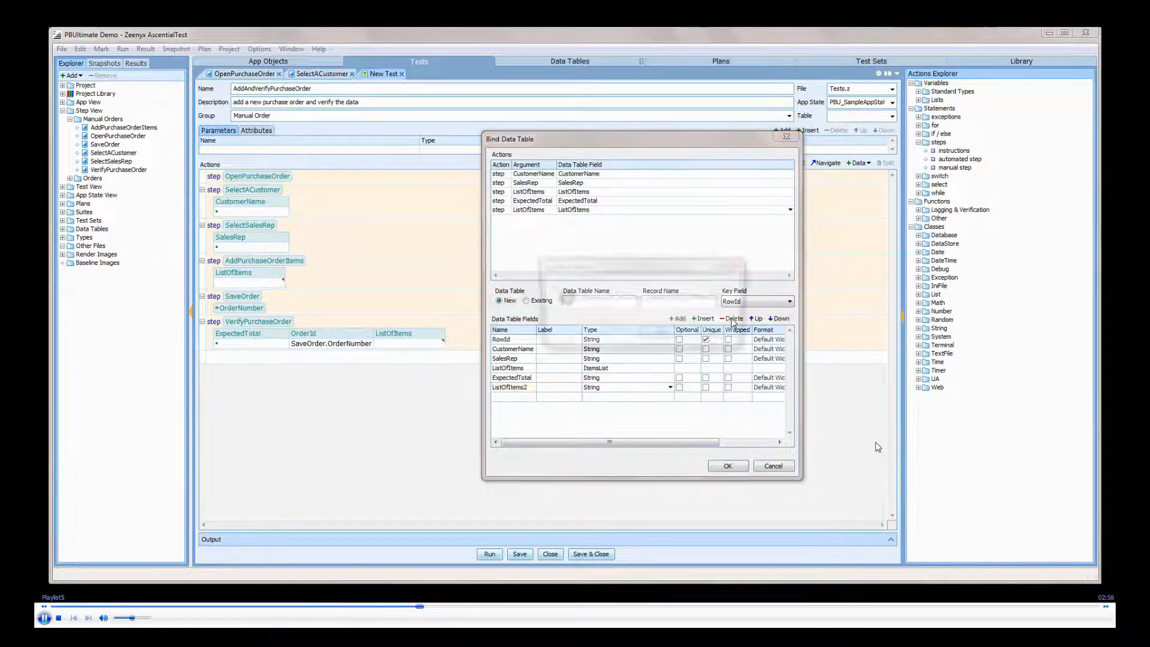
{"action": "left_click", "coordinate": [663, 336]}
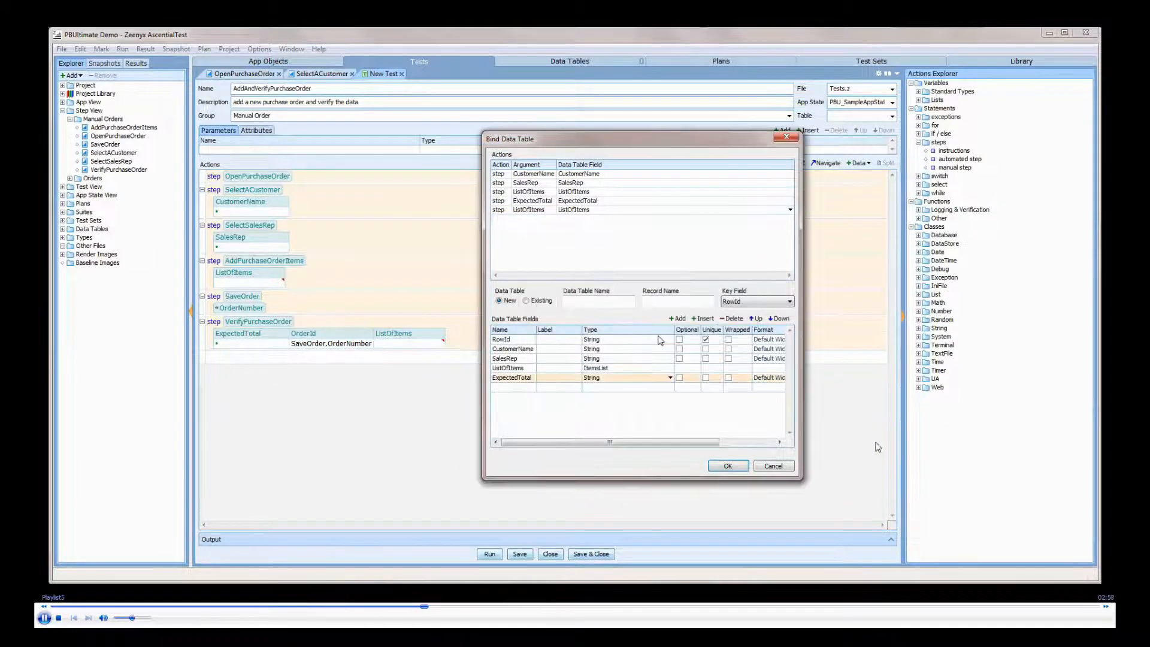
Name the new data table PurchaseOrderInfo.
{"action": "left_click", "coordinate": [582, 302]}
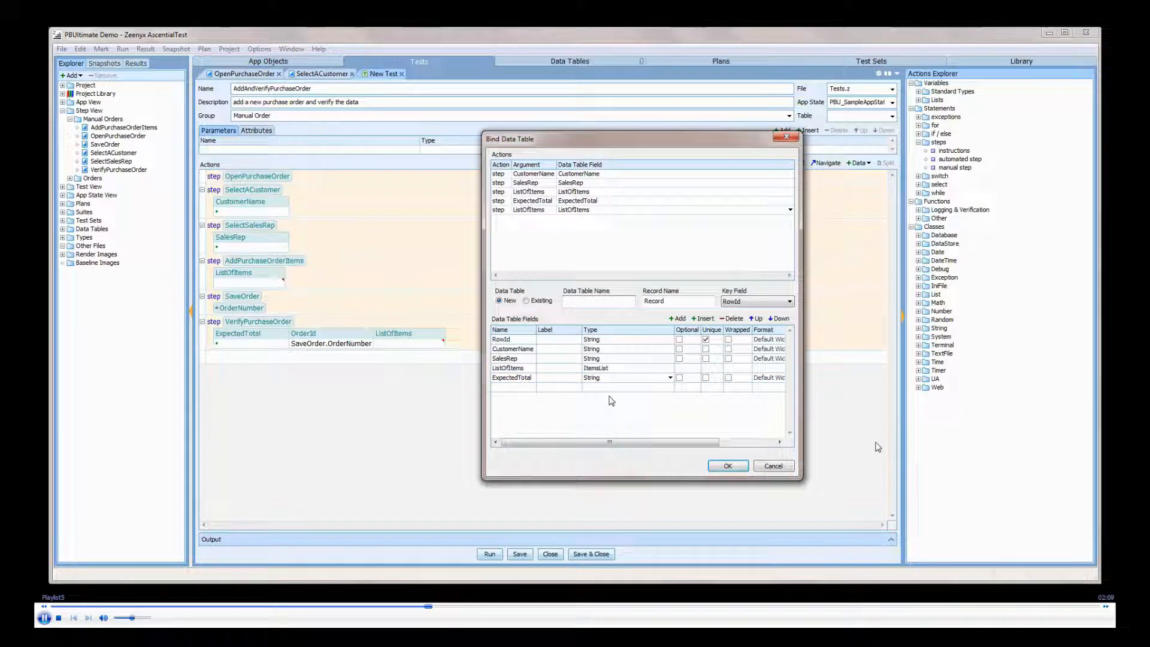
{"action": "type", "text": "Purchas"}
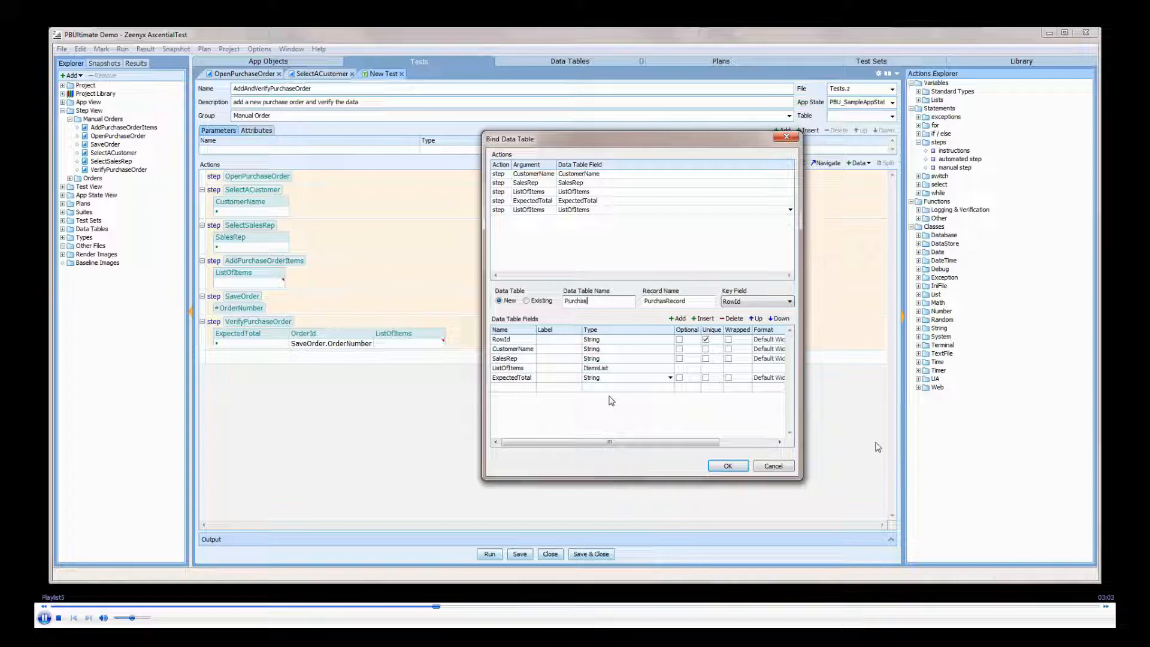
{"action": "type", "text": "eOrde"}
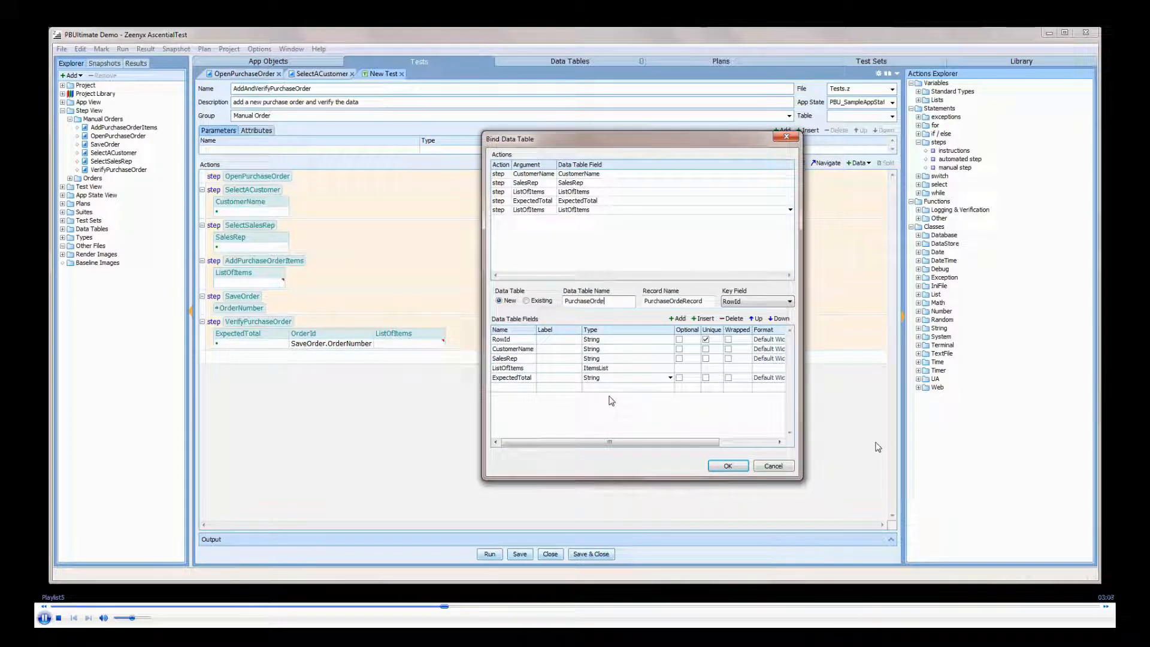
{"action": "type", "text": "rInfo"}
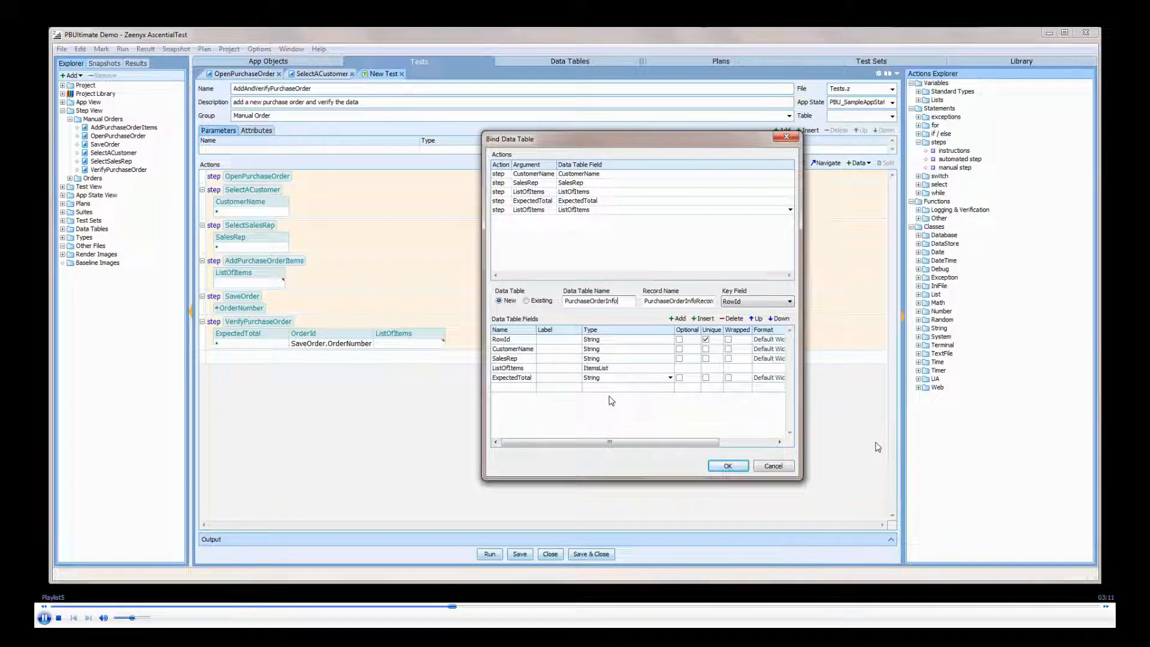
Apply the PurchaseOrderInfo data table binding to the test and navigate to that data table.
{"action": "left_click", "coordinate": [728, 466]}
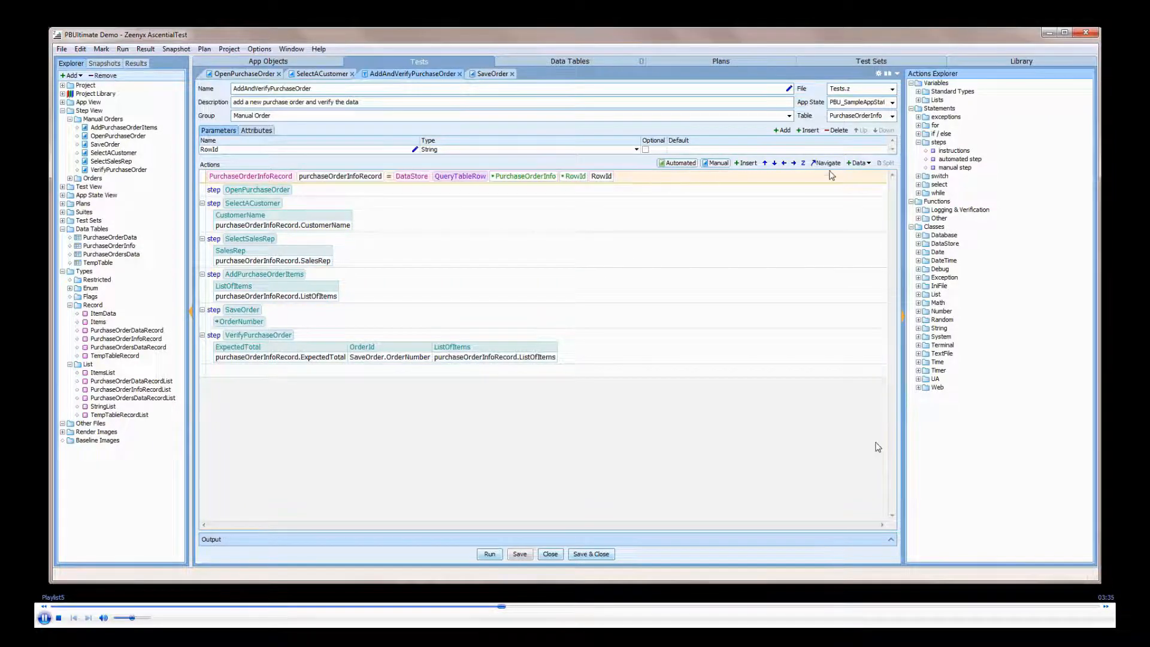
{"action": "left_click", "coordinate": [828, 162]}
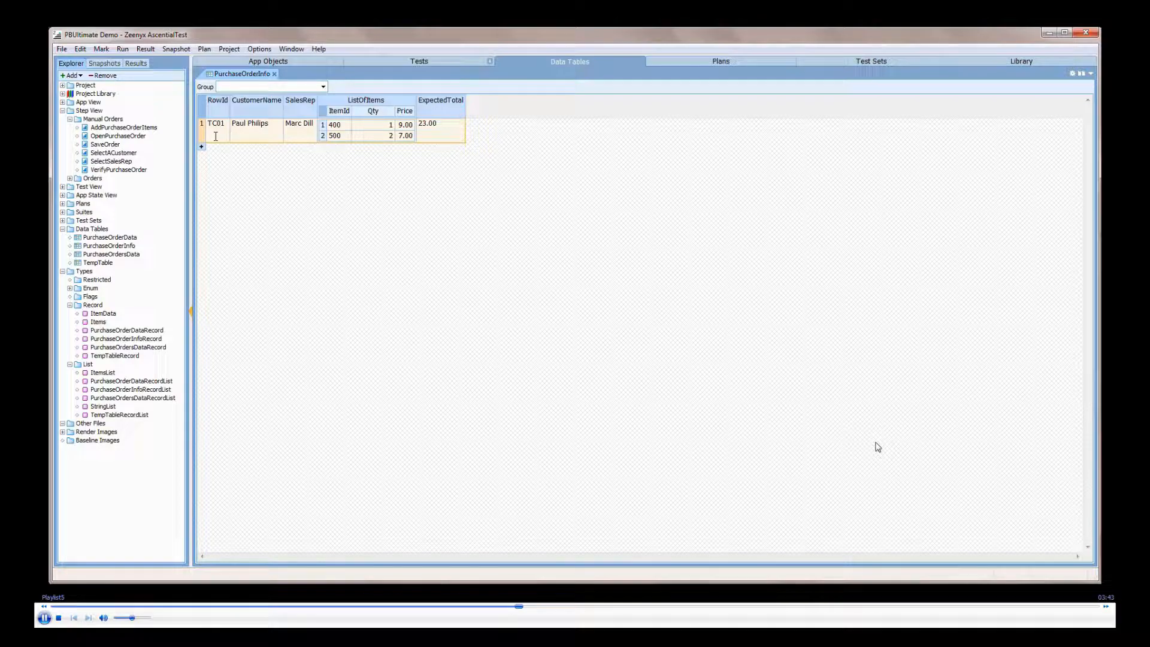
Add a new plan named Purchase Order Tests to the project.
{"action": "left_click", "coordinate": [737, 60]}
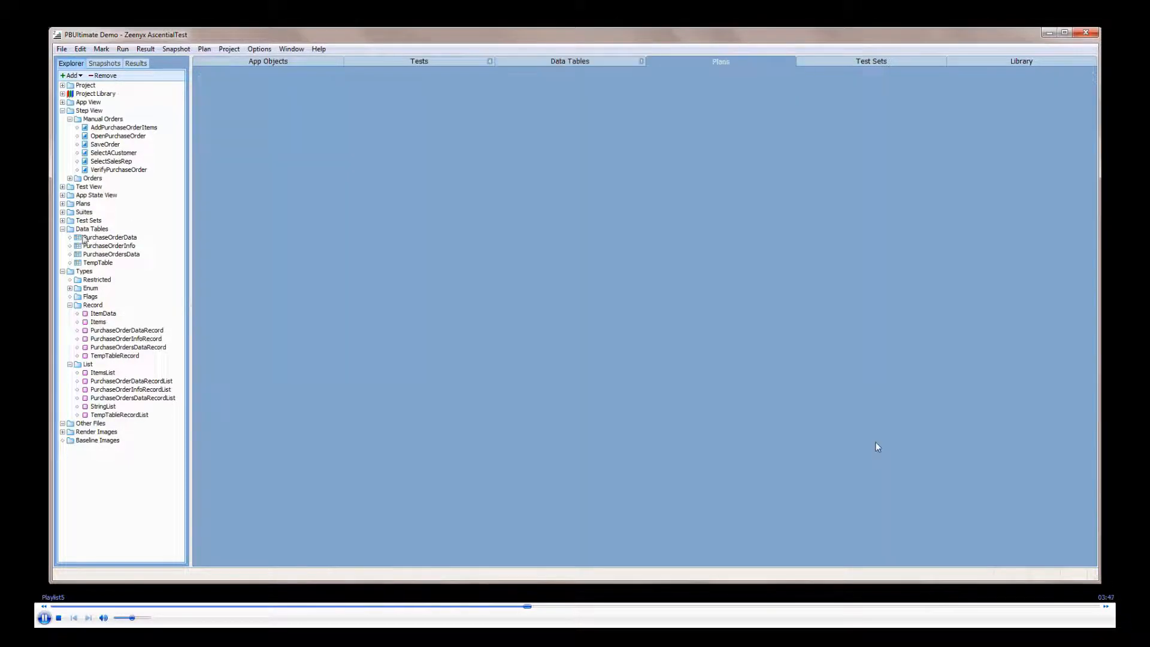
{"action": "right_click", "coordinate": [80, 205]}
{"action": "left_click", "coordinate": [127, 215]}
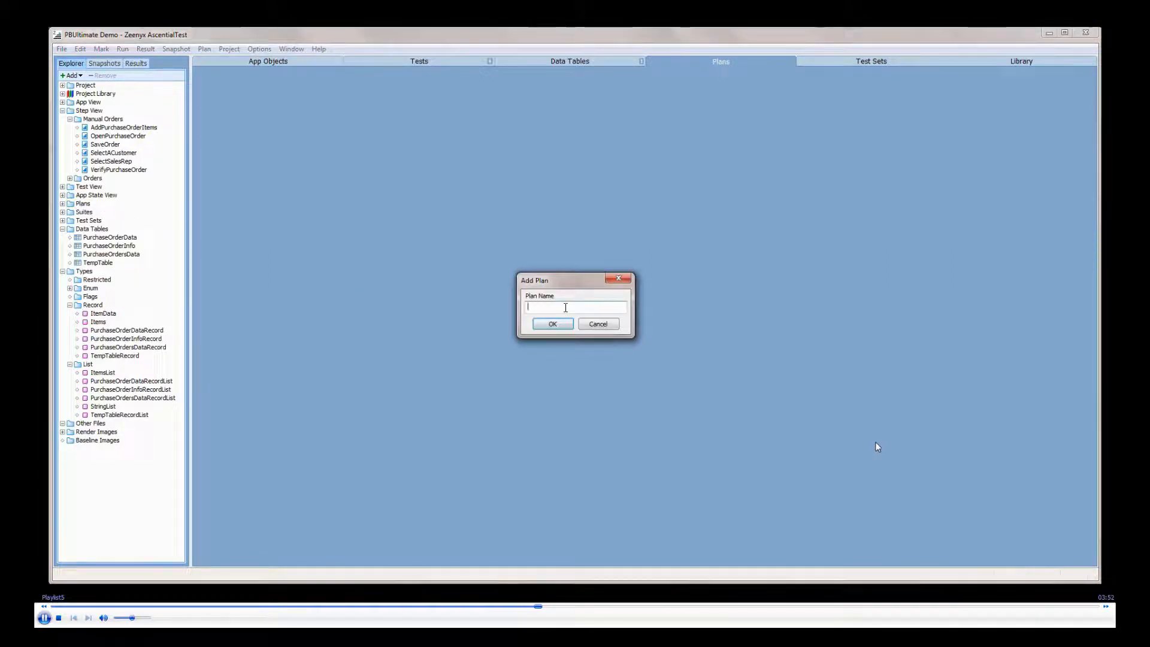
{"action": "type", "text": "Purchase Order Tests"}
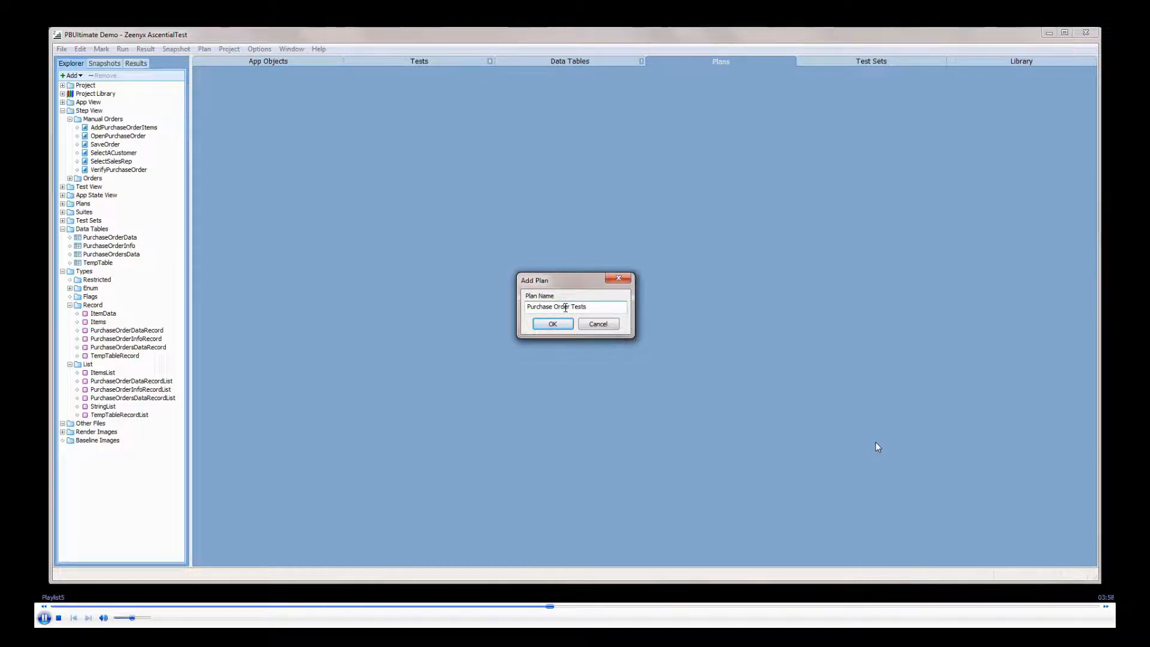
{"action": "left_click", "coordinate": [559, 325]}
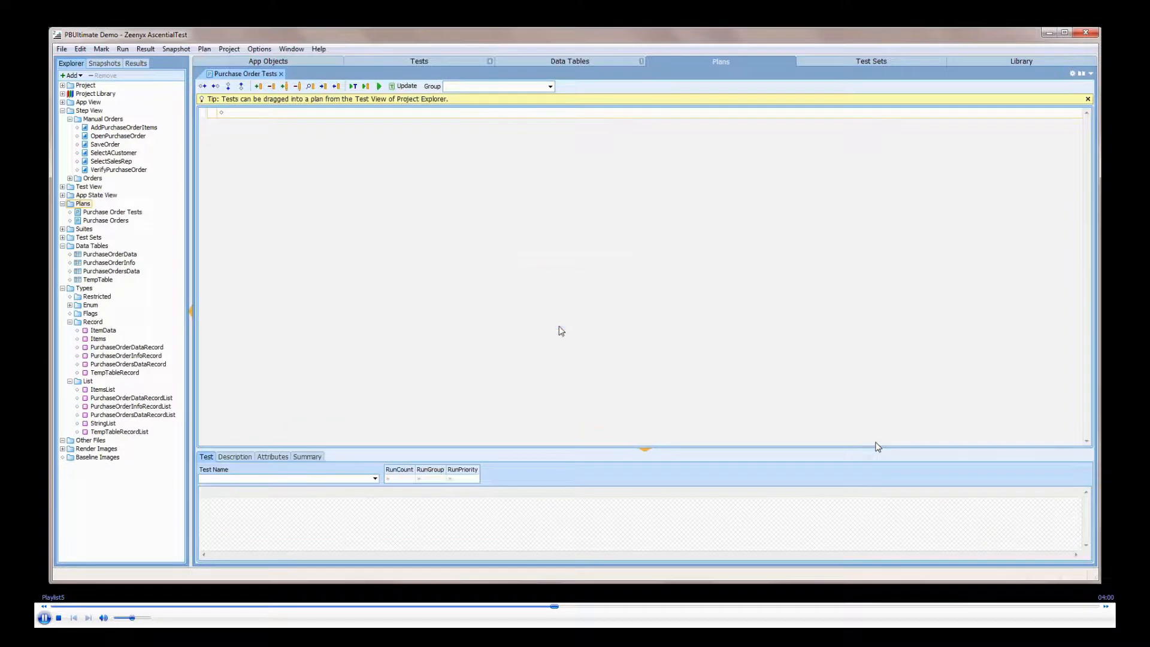
Enter Purchase Order Regression Tests as the plan's first node and start an indented child node beneath it.
{"action": "left_click", "coordinate": [247, 114]}
{"action": "type", "text": "Purchase Order R"}
{"action": "type", "text": "egression Tests"}
{"action": "key", "text": "Return"}
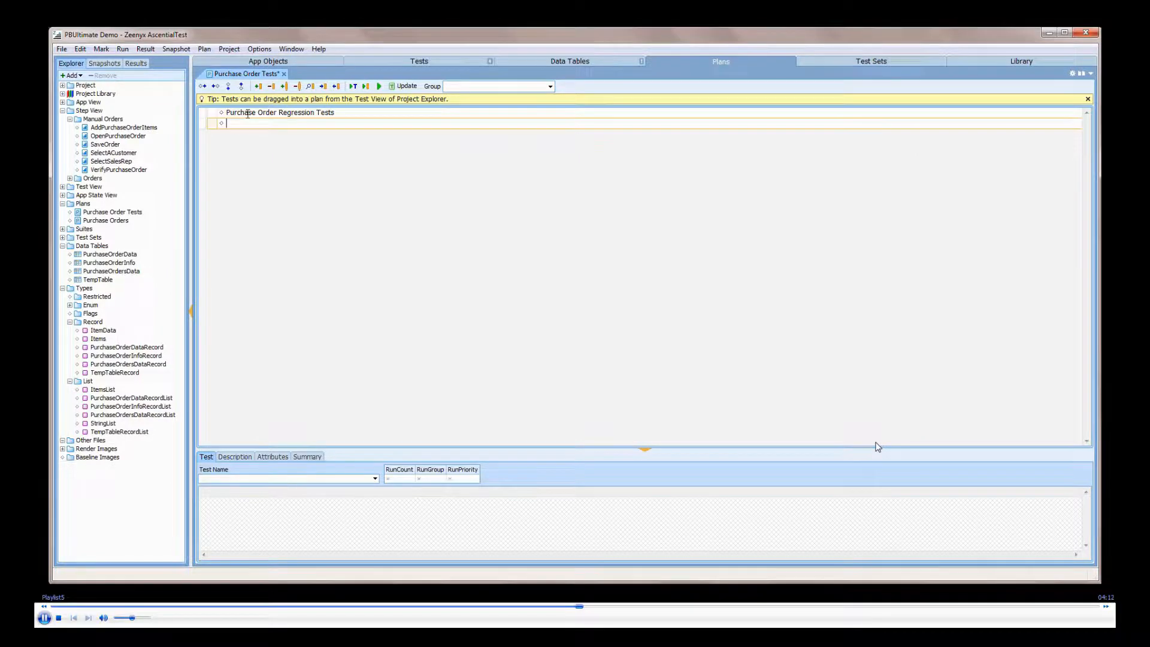
{"action": "key", "text": "Tab"}
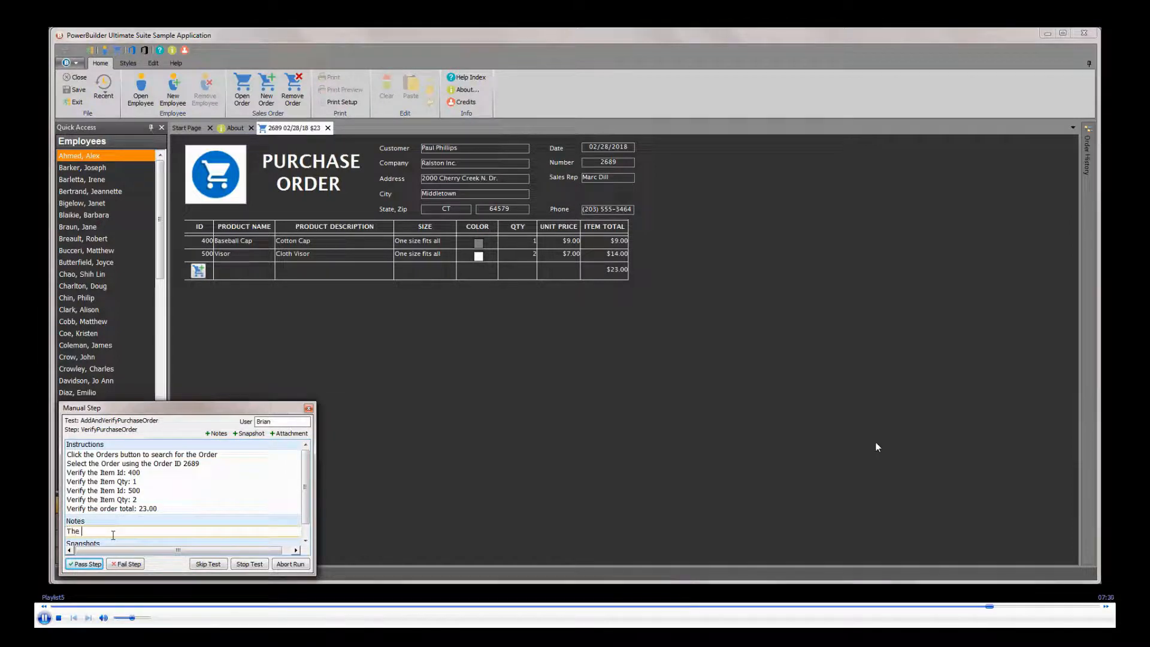
Complete the VerifyPurchaseOrder note as "The manual tester can record notes here" and pass the manual step.
{"action": "type", "text": "tester can record notes here"}
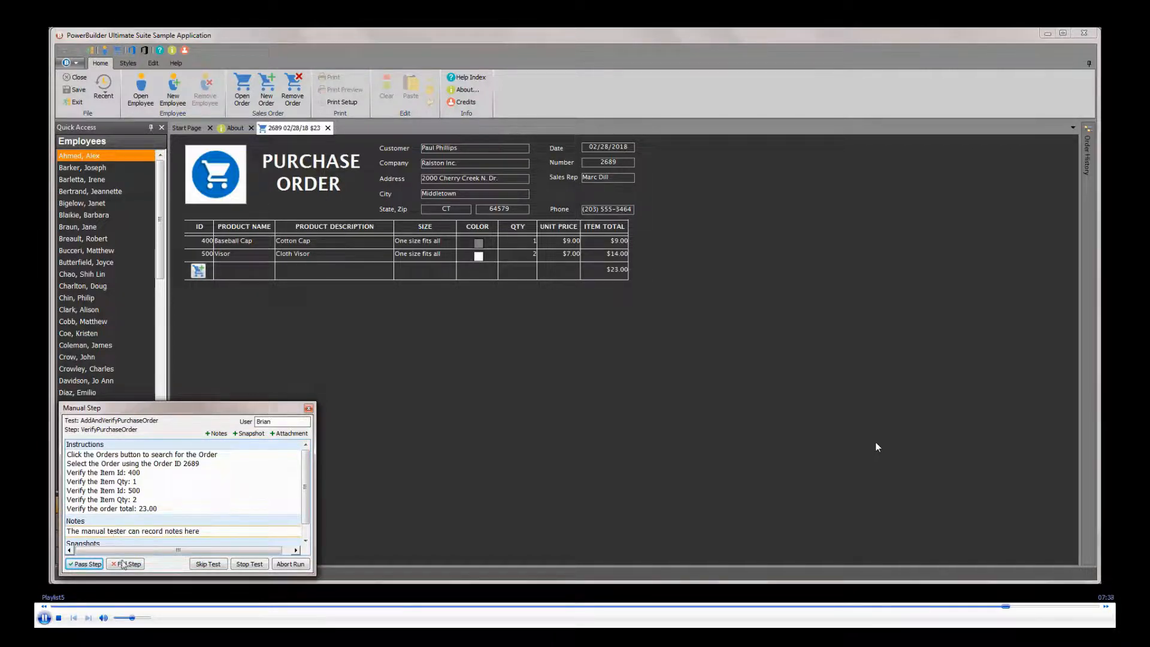
{"action": "left_click", "coordinate": [90, 564]}
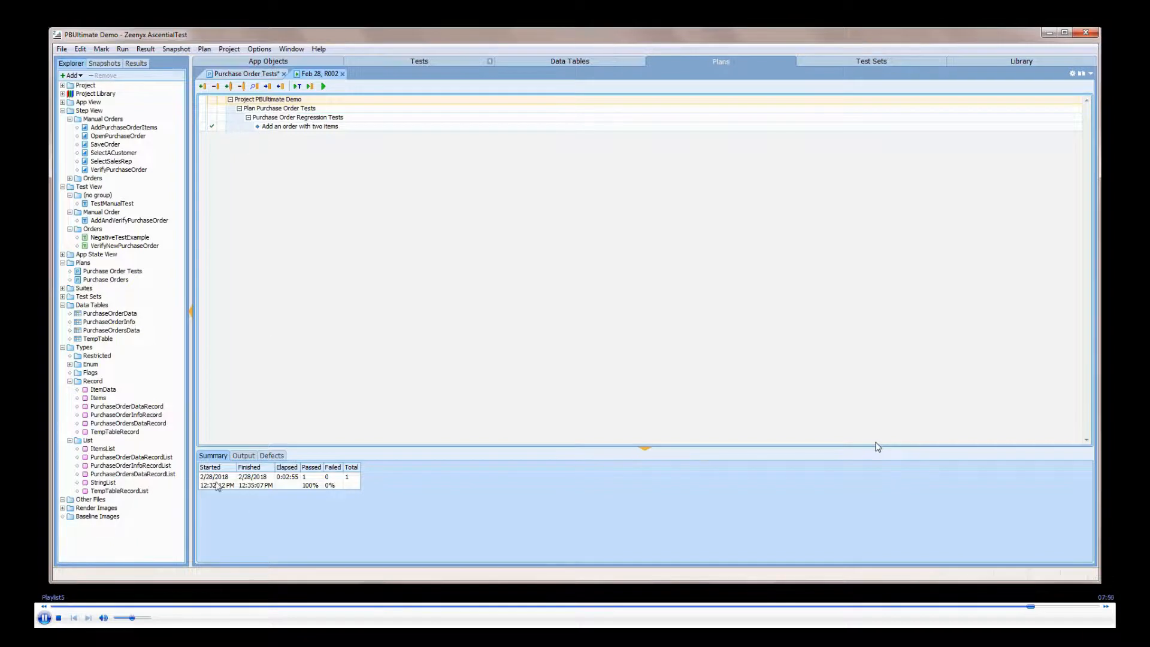
Examine the full run output of the test "Add an order with two items" in an enlarged output area.
{"action": "left_click", "coordinate": [355, 128]}
{"action": "left_click", "coordinate": [243, 455]}
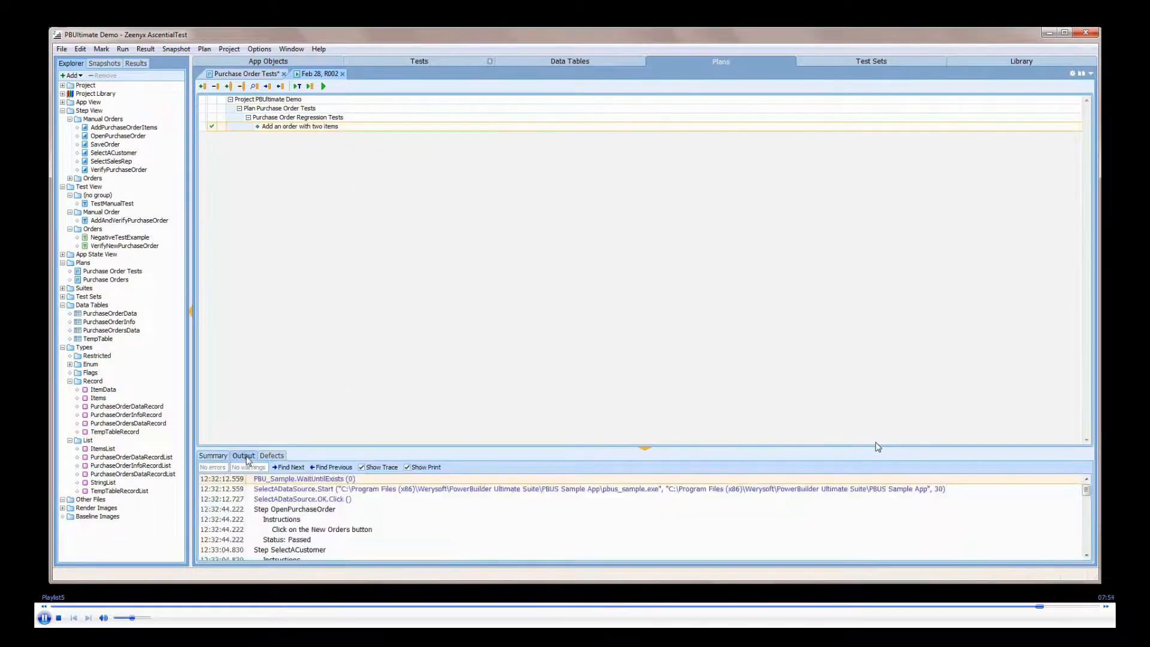
{"action": "left_click_drag", "start_coordinate": [329, 447], "coordinate": [348, 209]}
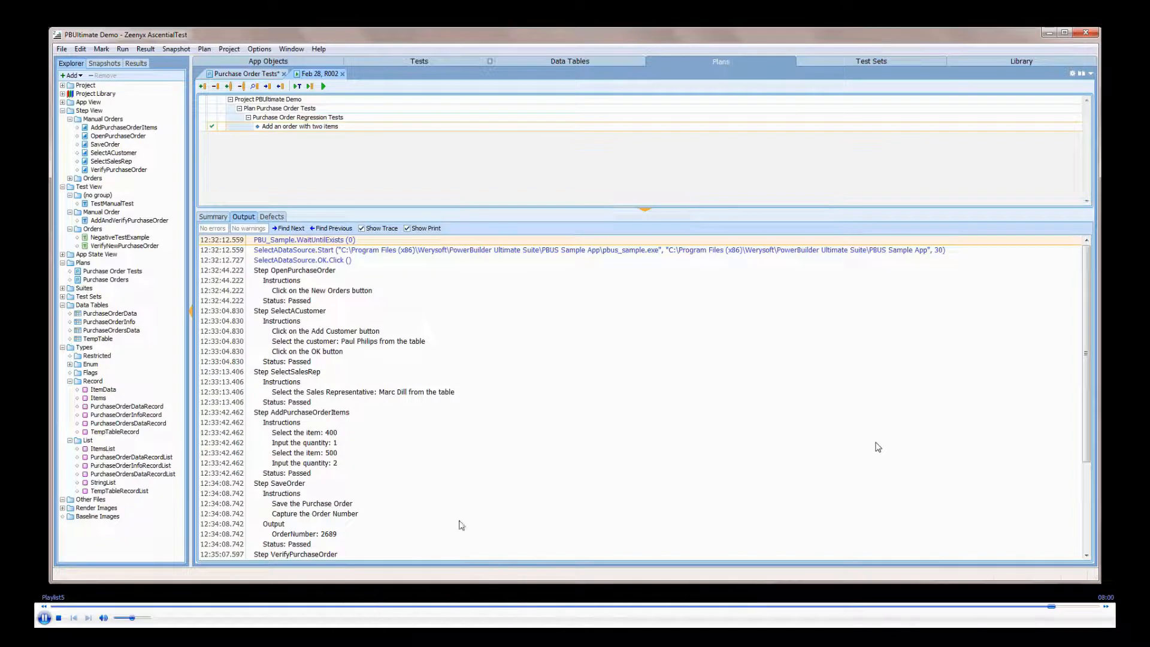
{"action": "left_click_drag", "start_coordinate": [1090, 381], "coordinate": [1085, 457]}
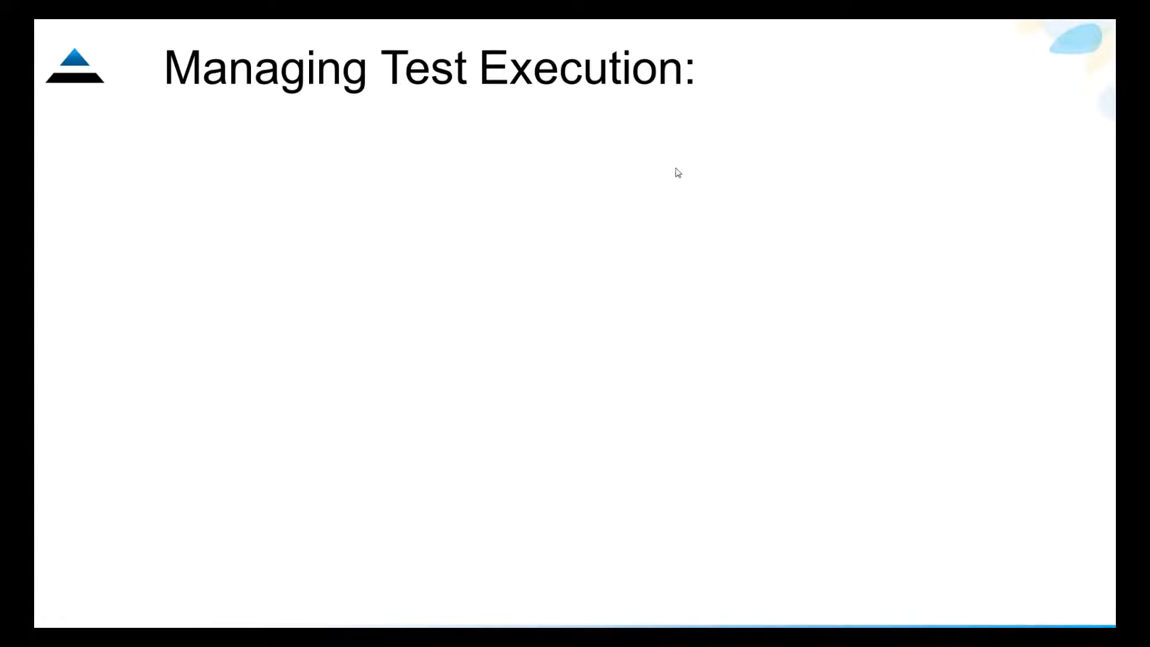
{"action": "left_click", "coordinate": [795, 342]}
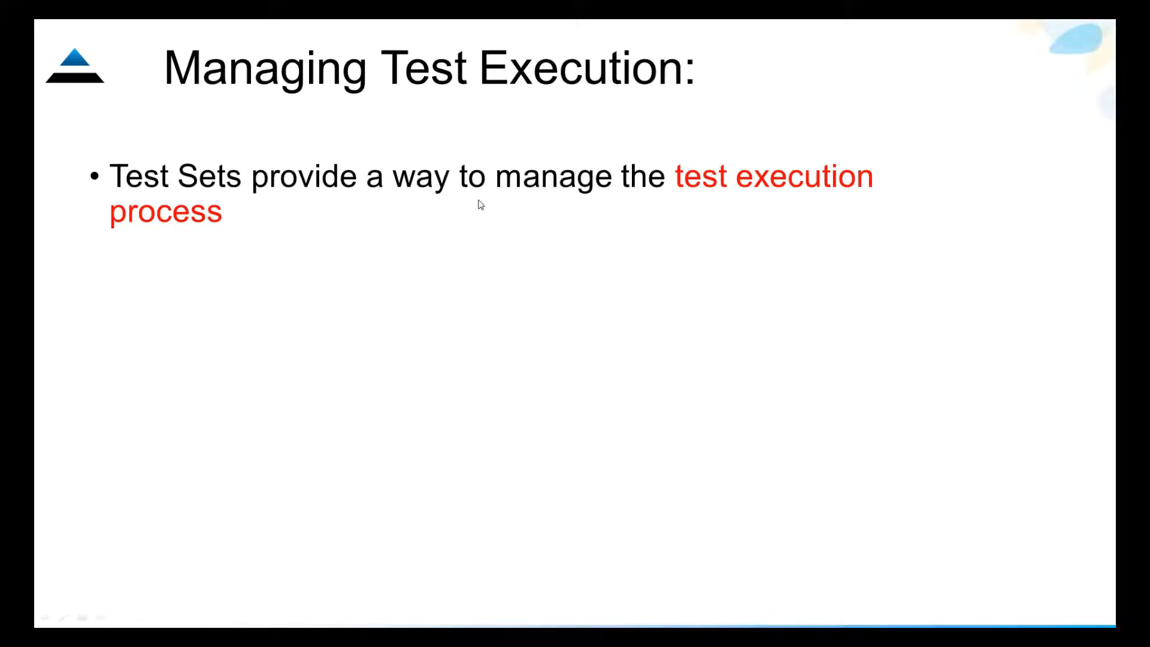
{"action": "left_click", "coordinate": [624, 441]}
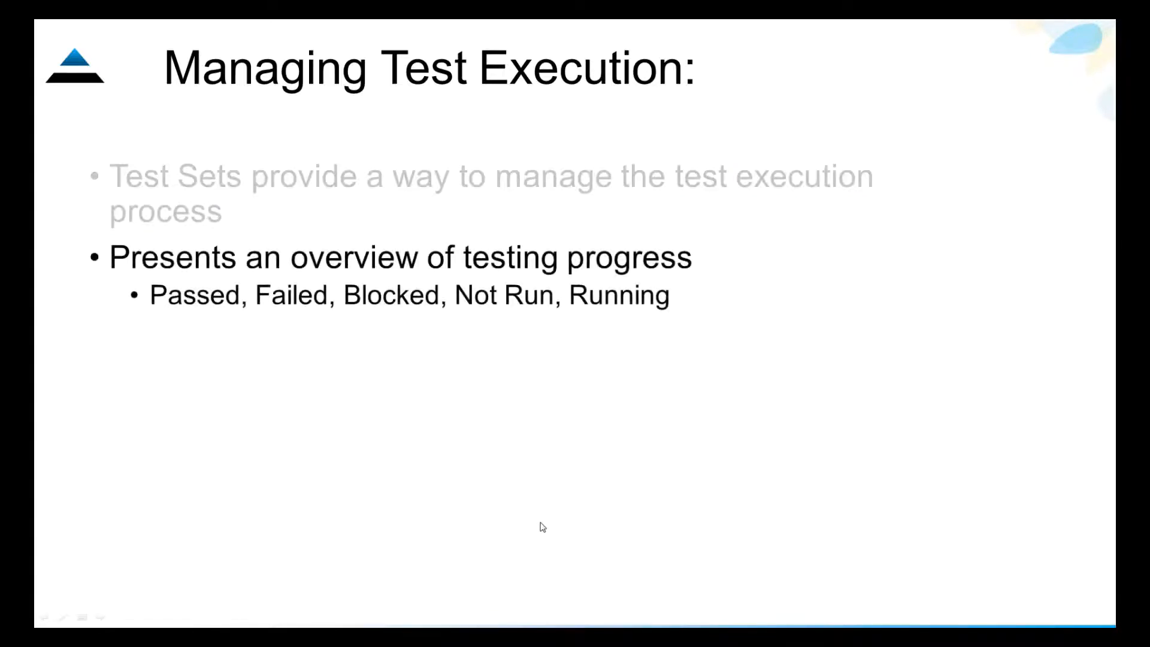
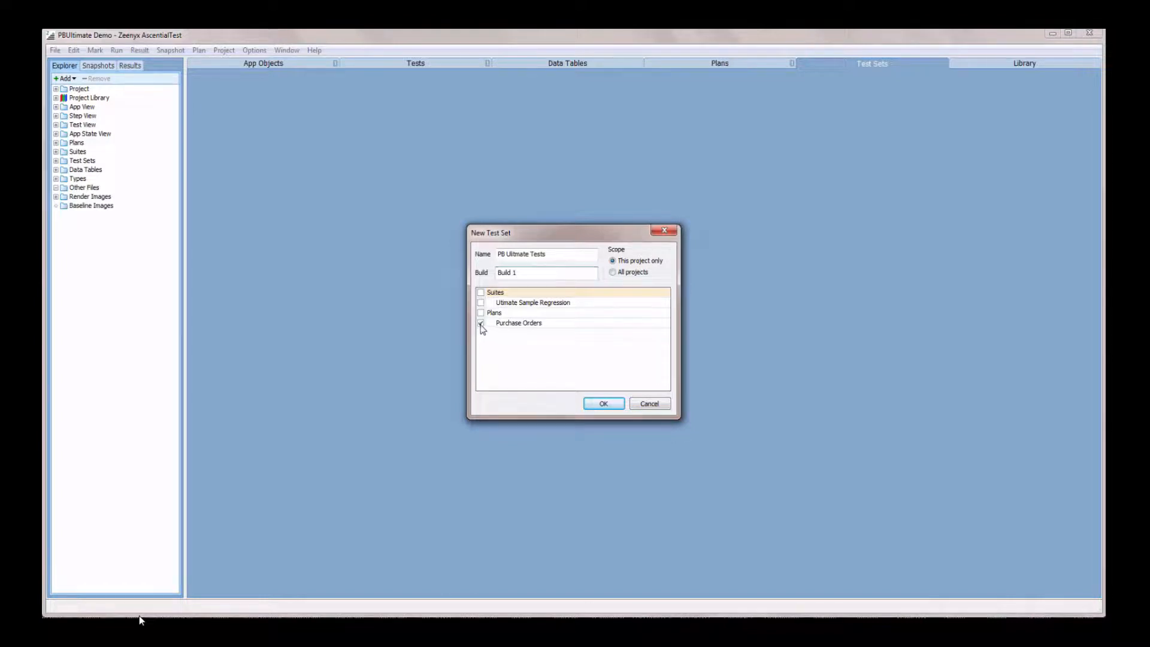
Create the Build 1 test set from the Purchase Orders plan, then close it.
{"action": "left_click", "coordinate": [481, 324]}
{"action": "left_click", "coordinate": [604, 404]}
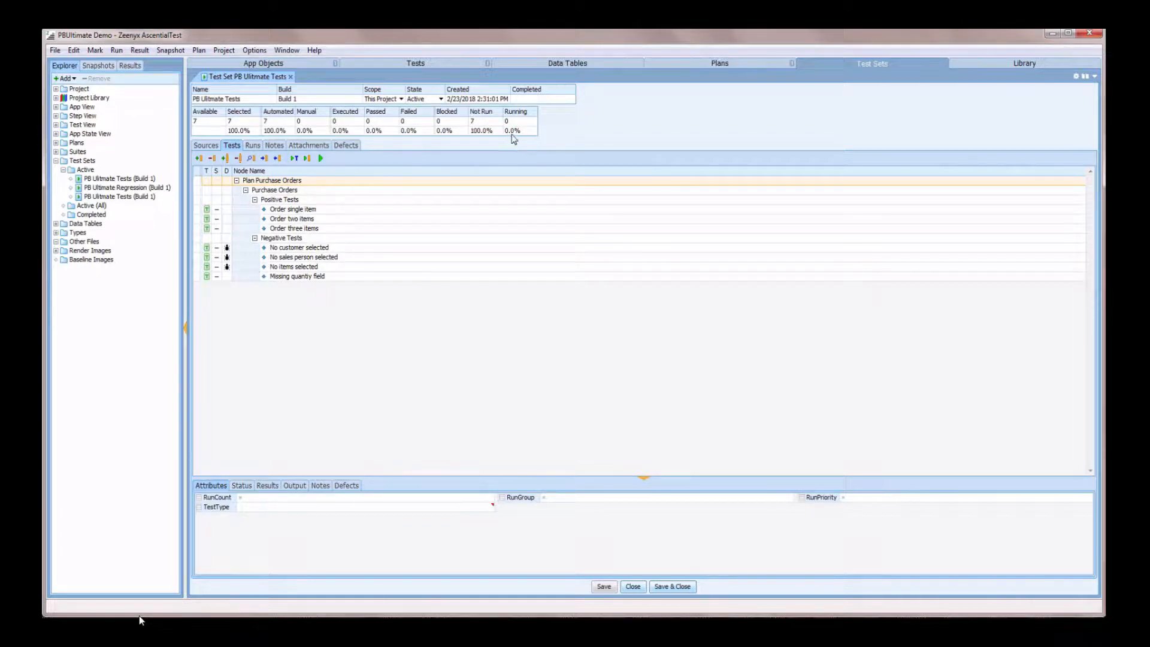
{"action": "left_click", "coordinate": [290, 77]}
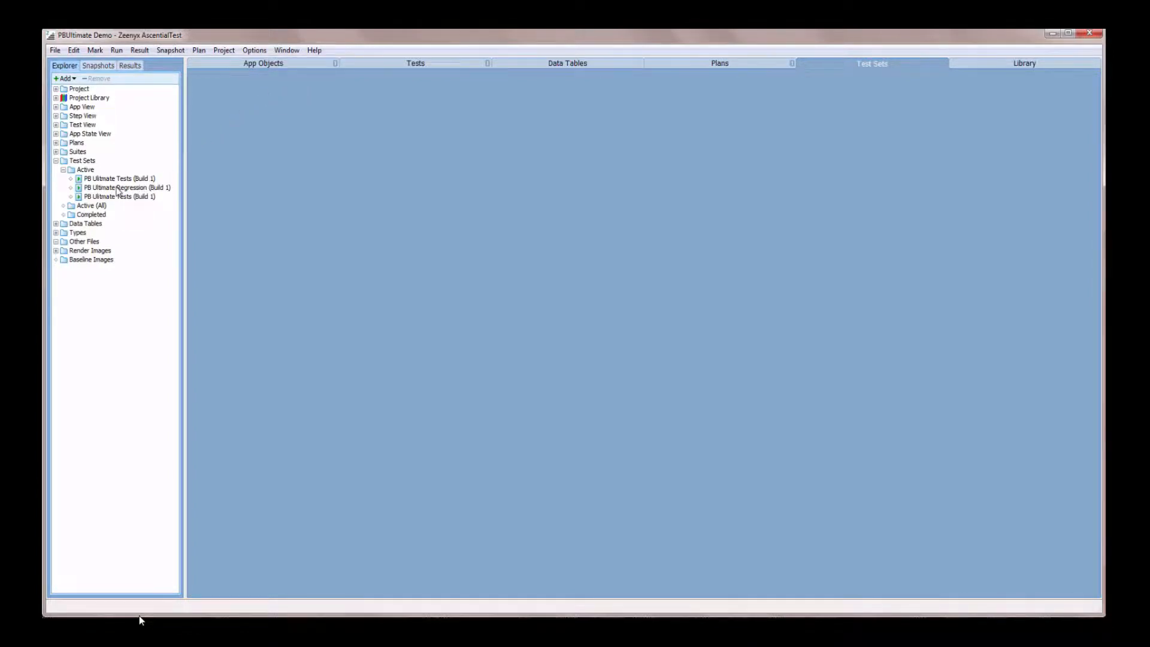
Open the PB Ultimate Regression test set and review the blocked status and reason options of the Missing quantity field test.
{"action": "double_click", "coordinate": [118, 188]}
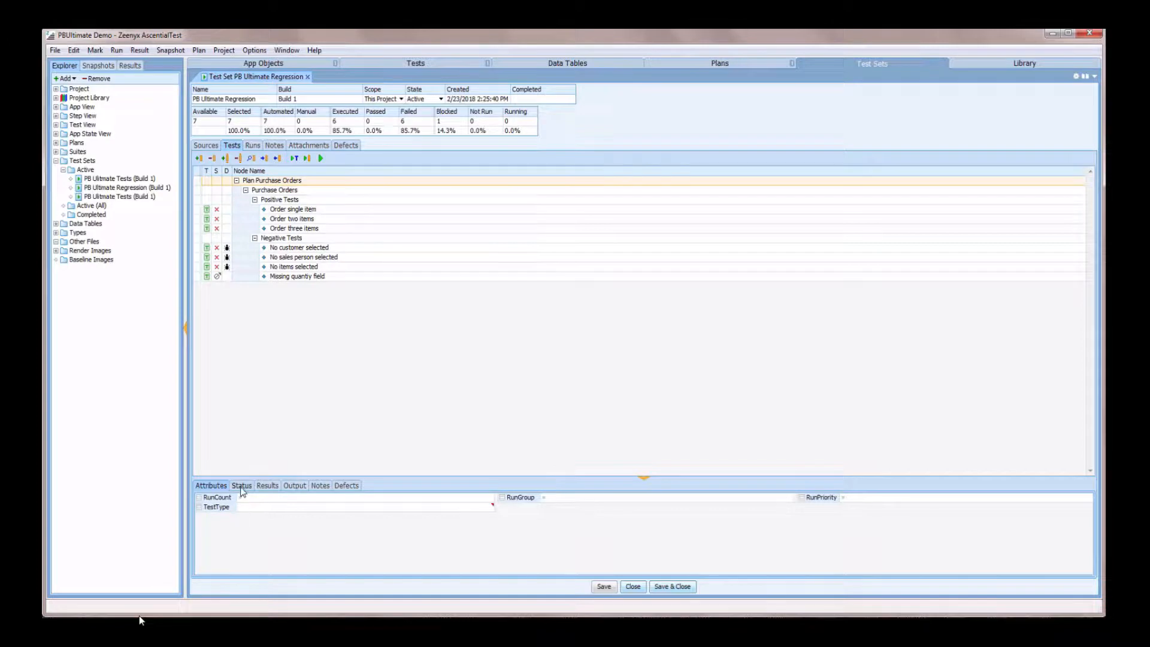
{"action": "left_click", "coordinate": [242, 486]}
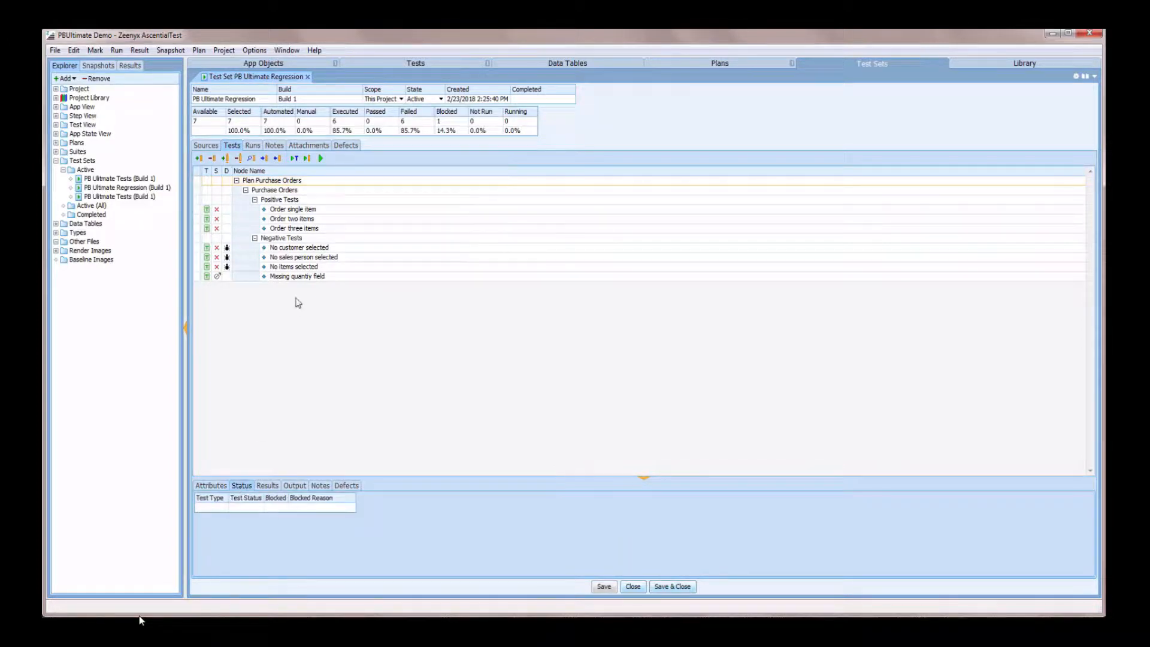
{"action": "left_click", "coordinate": [306, 279]}
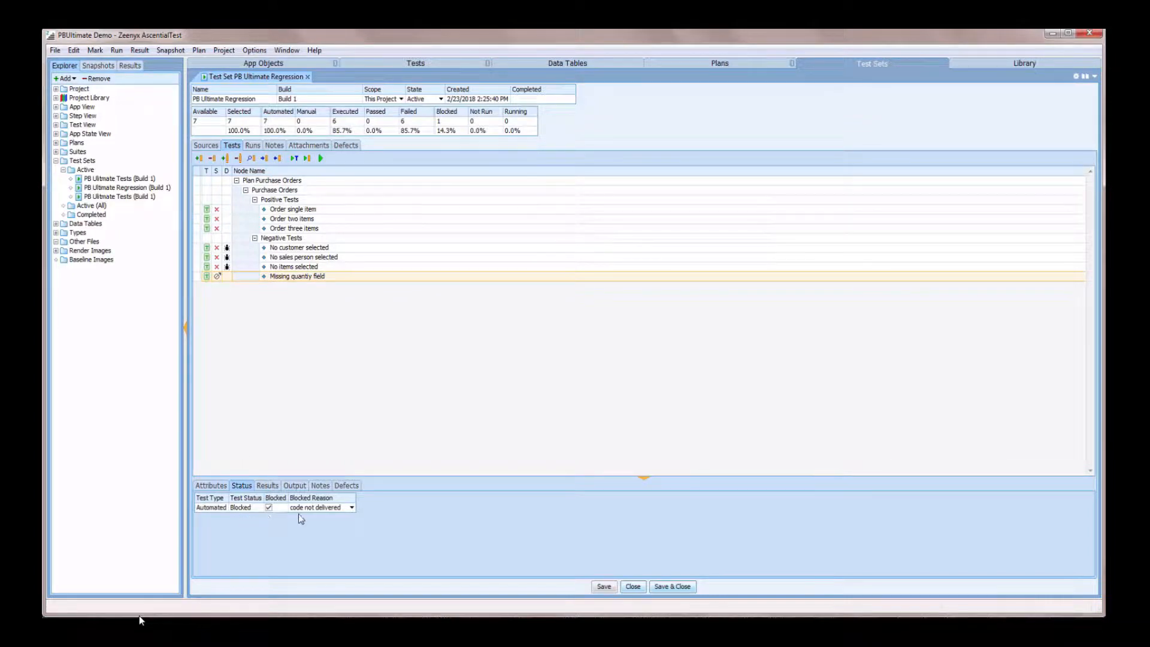
{"action": "left_click", "coordinate": [353, 508]}
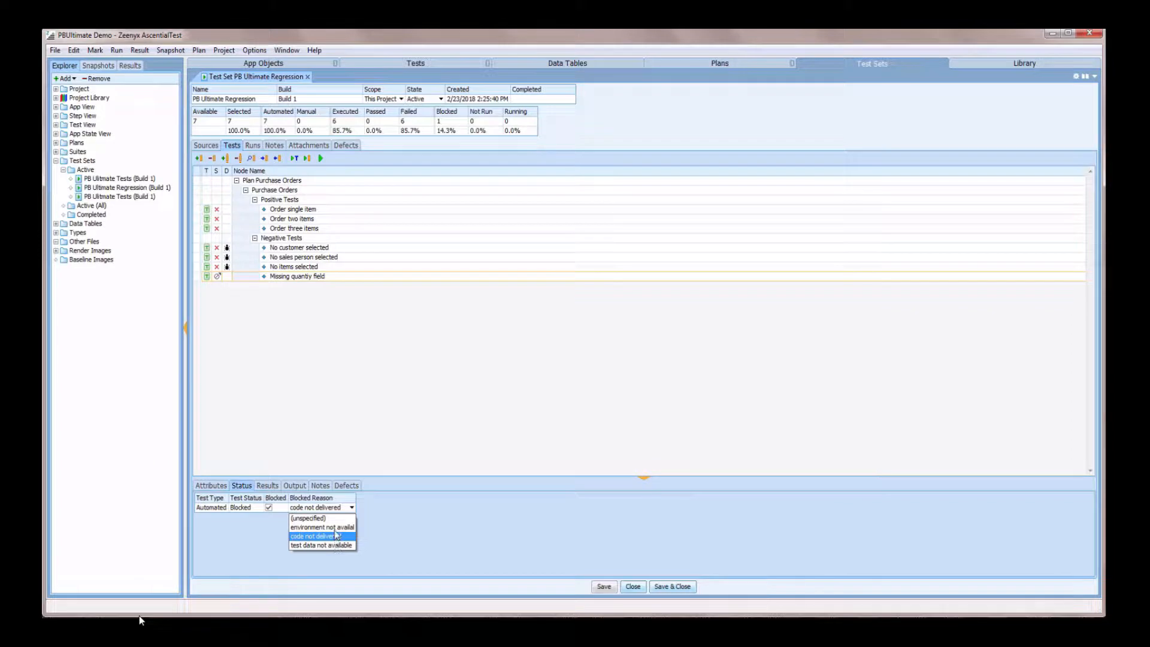
{"action": "left_click", "coordinate": [337, 537]}
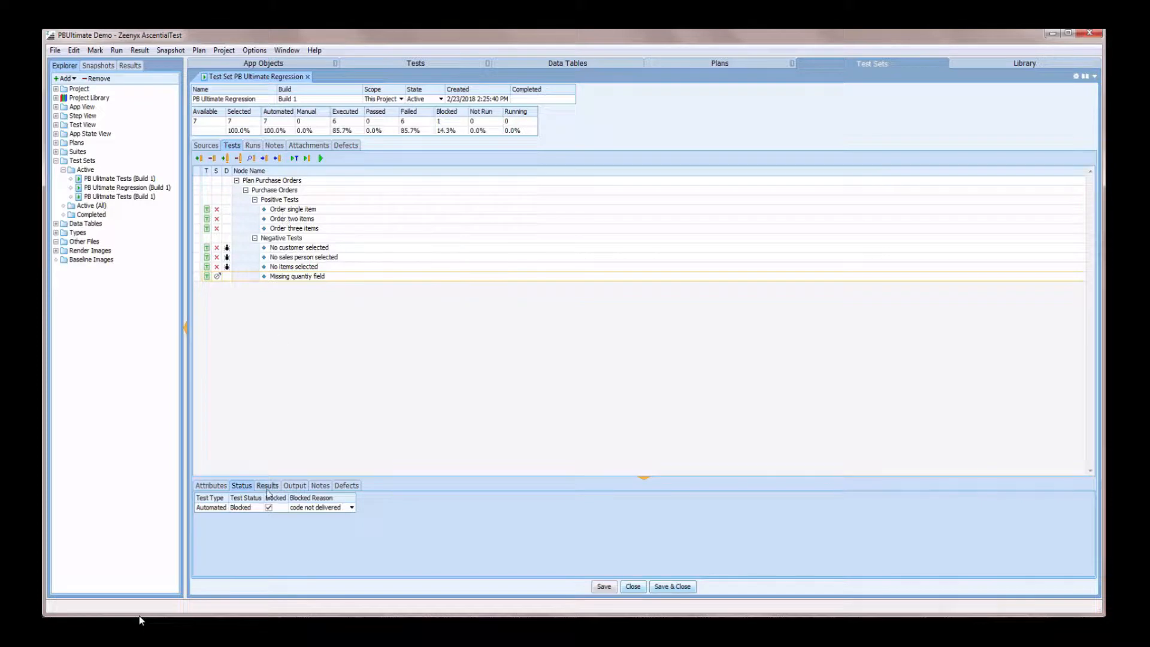
Examine the run results and error output of the Order single item test.
{"action": "left_click", "coordinate": [268, 486]}
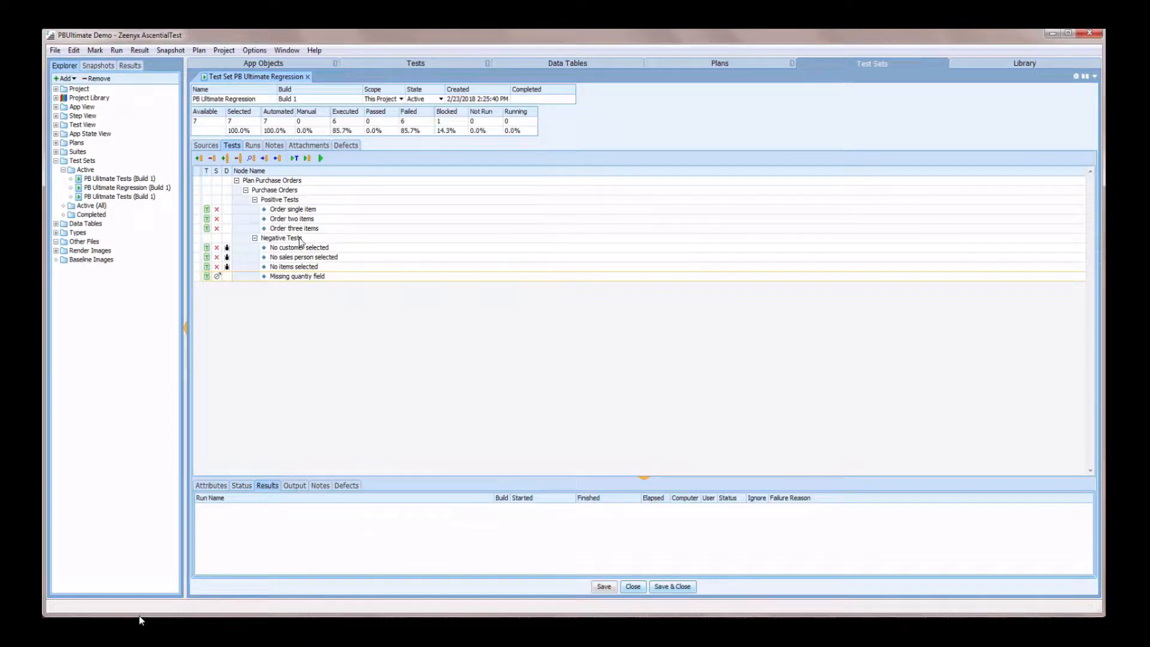
{"action": "left_click", "coordinate": [286, 210]}
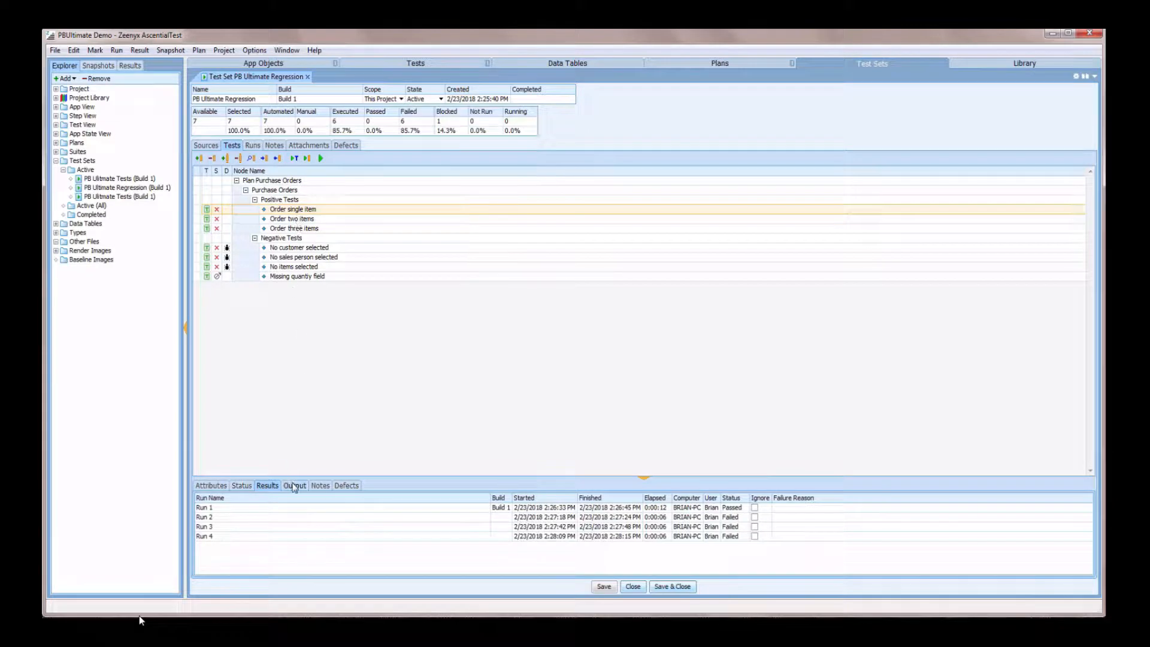
{"action": "left_click", "coordinate": [294, 487]}
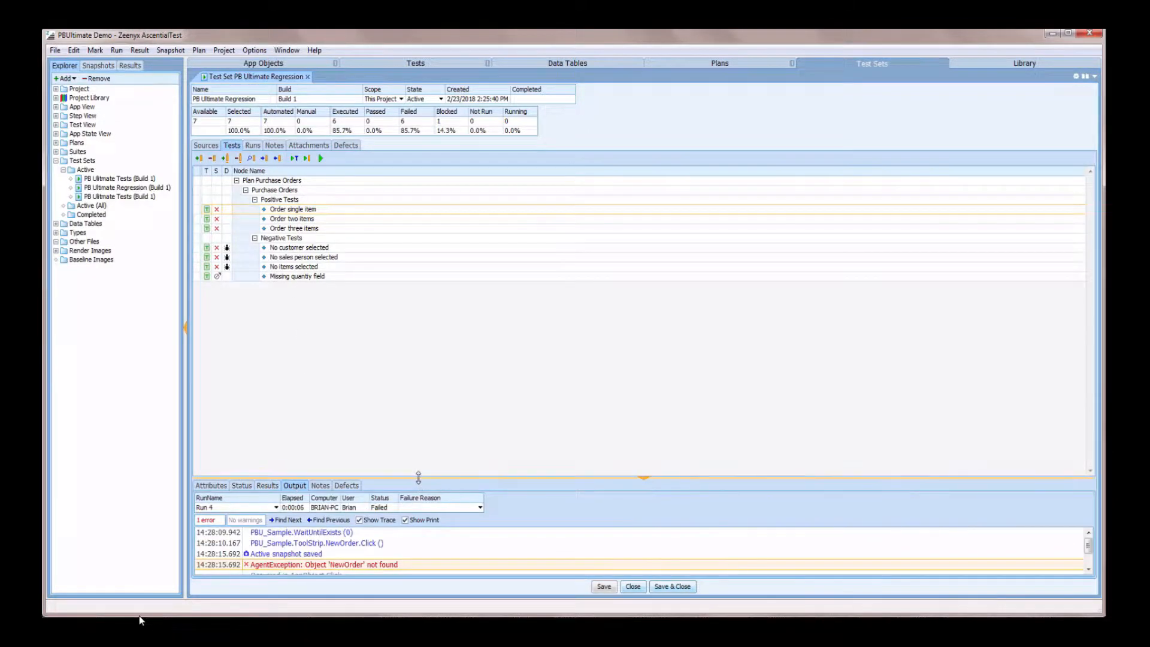
{"action": "left_click_drag", "start_coordinate": [418, 478], "coordinate": [428, 411]}
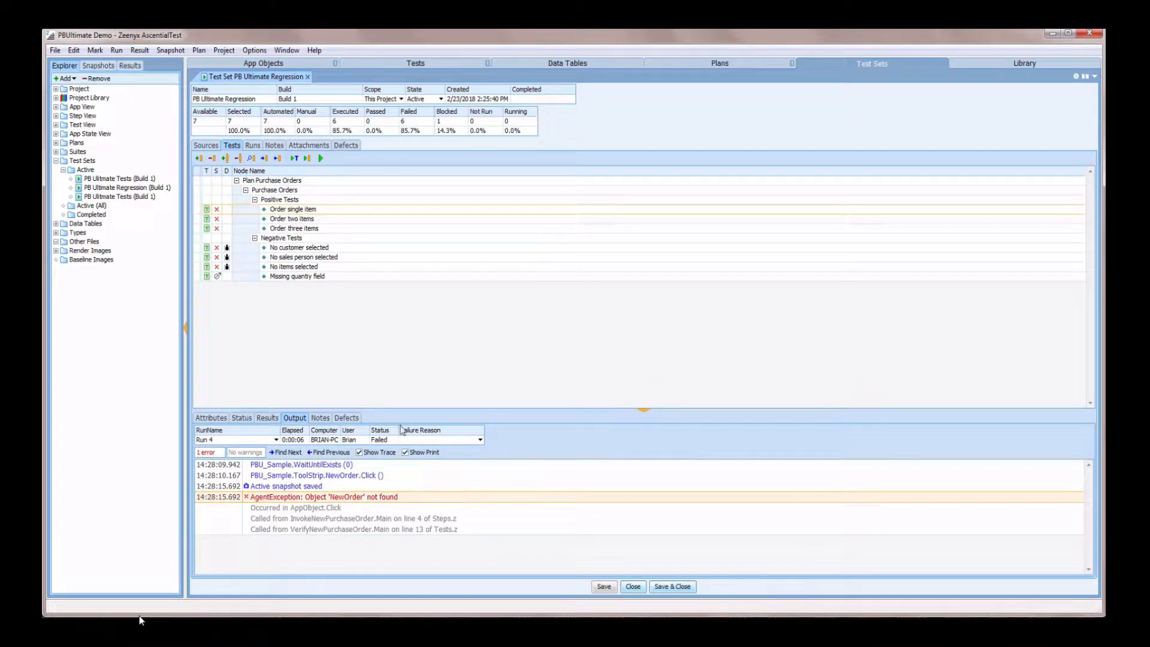
{"action": "left_click_drag", "start_coordinate": [411, 410], "coordinate": [409, 495]}
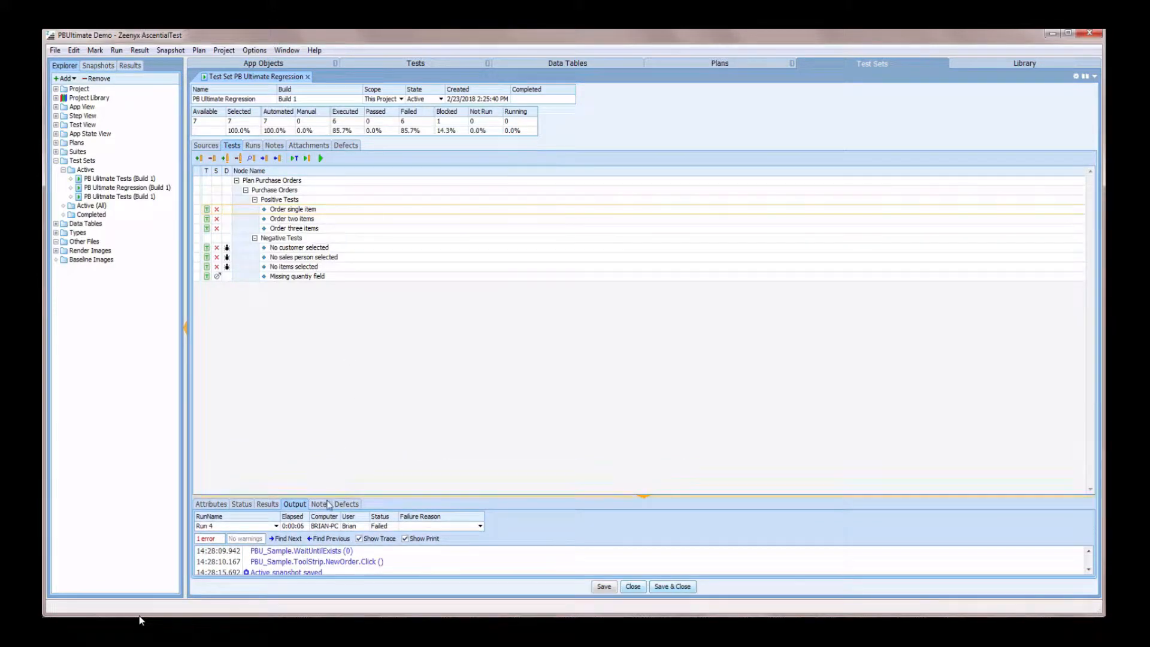
View the defect linked to the No customer selected test in the browser, then return to the test set.
{"action": "left_click", "coordinate": [354, 511]}
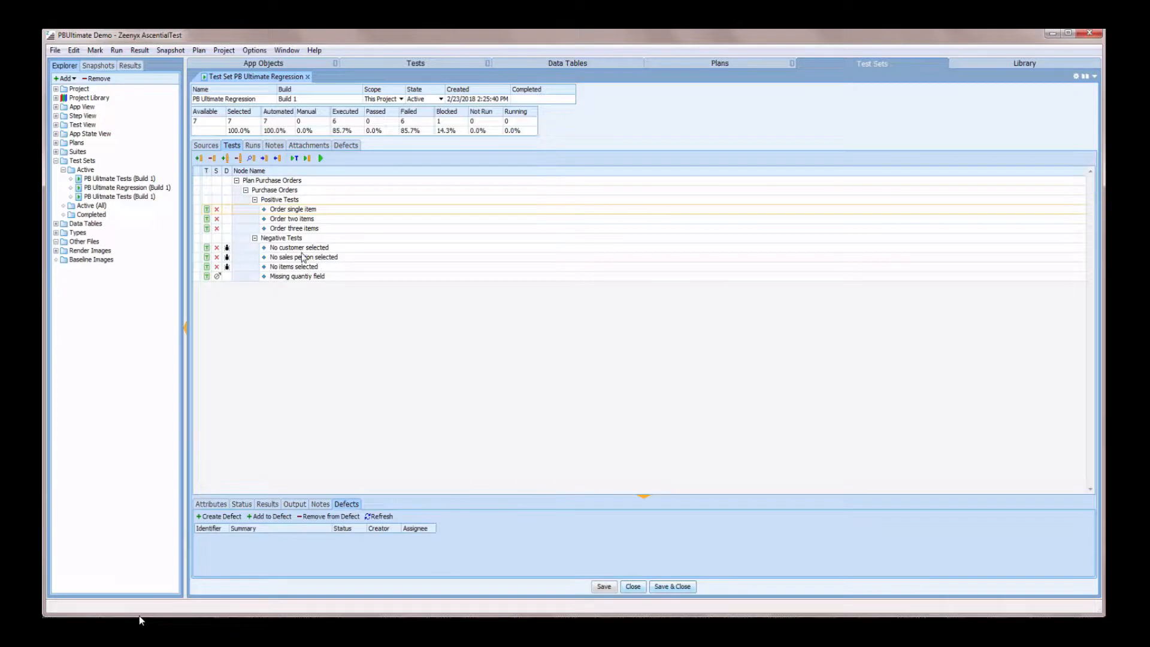
{"action": "left_click", "coordinate": [302, 251]}
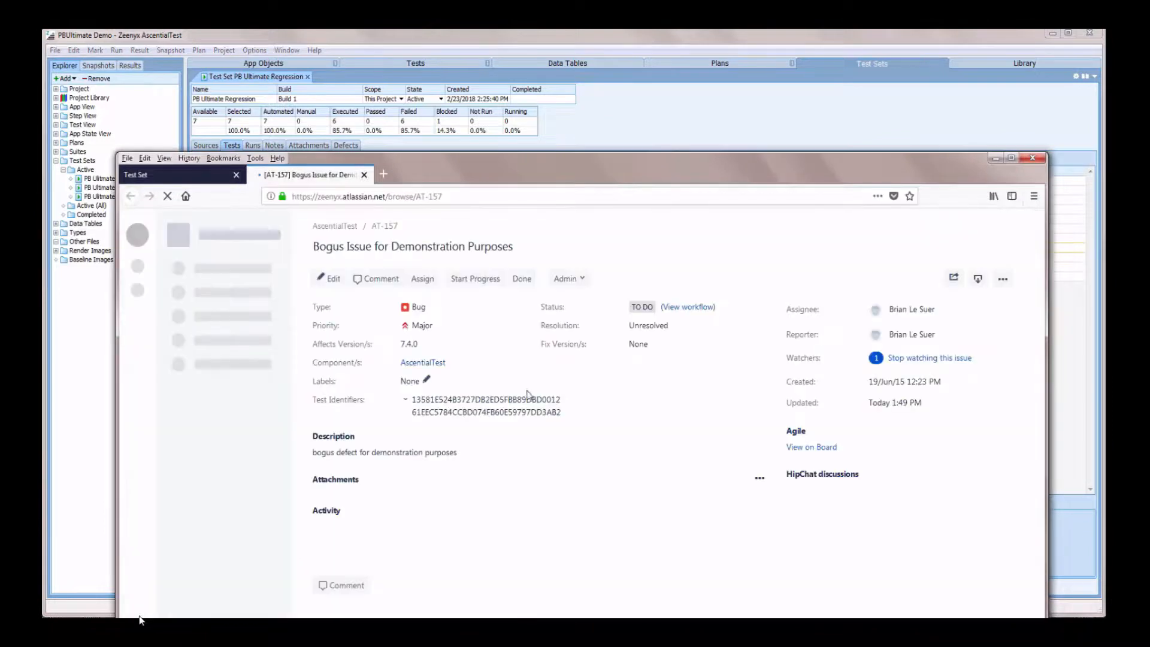
{"action": "left_click_drag", "start_coordinate": [537, 173], "coordinate": [535, 62]}
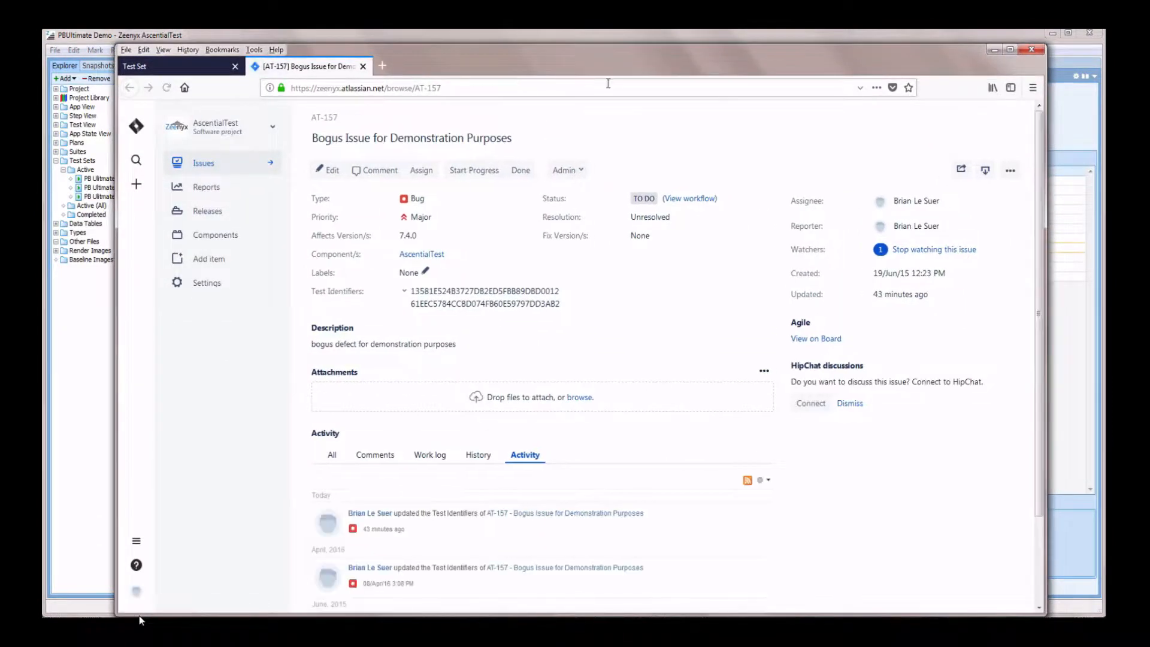
{"action": "left_click", "coordinate": [993, 51]}
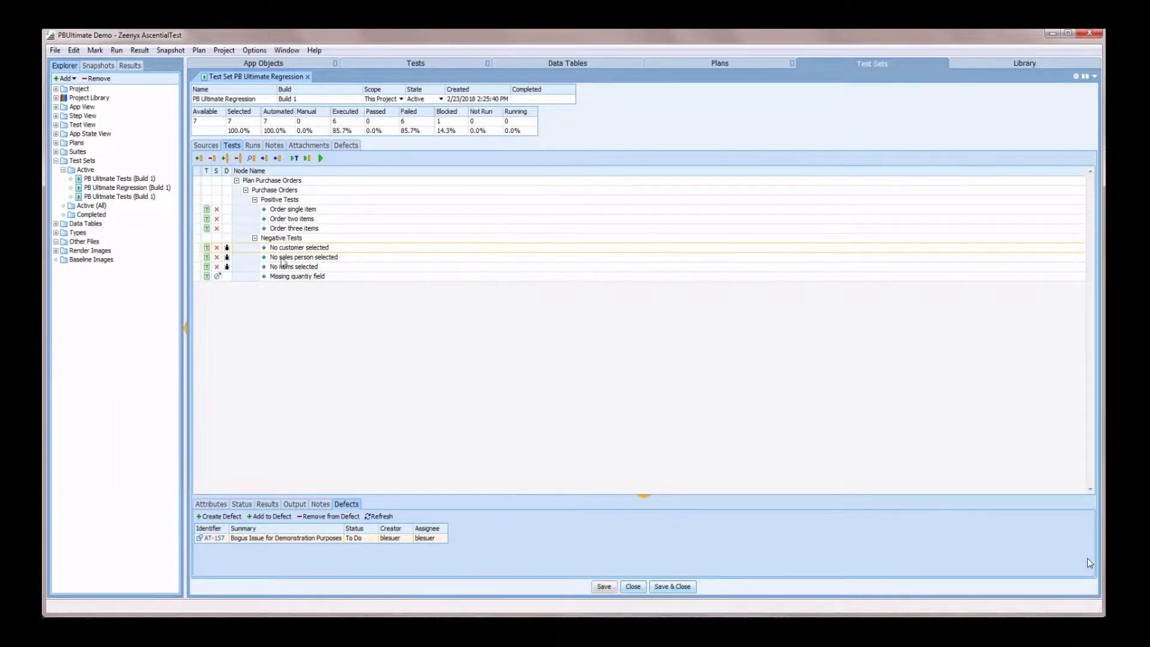
Display the TestType attribute as a column in the test set's test list.
{"action": "left_click", "coordinate": [211, 504]}
{"action": "left_click", "coordinate": [199, 526]}
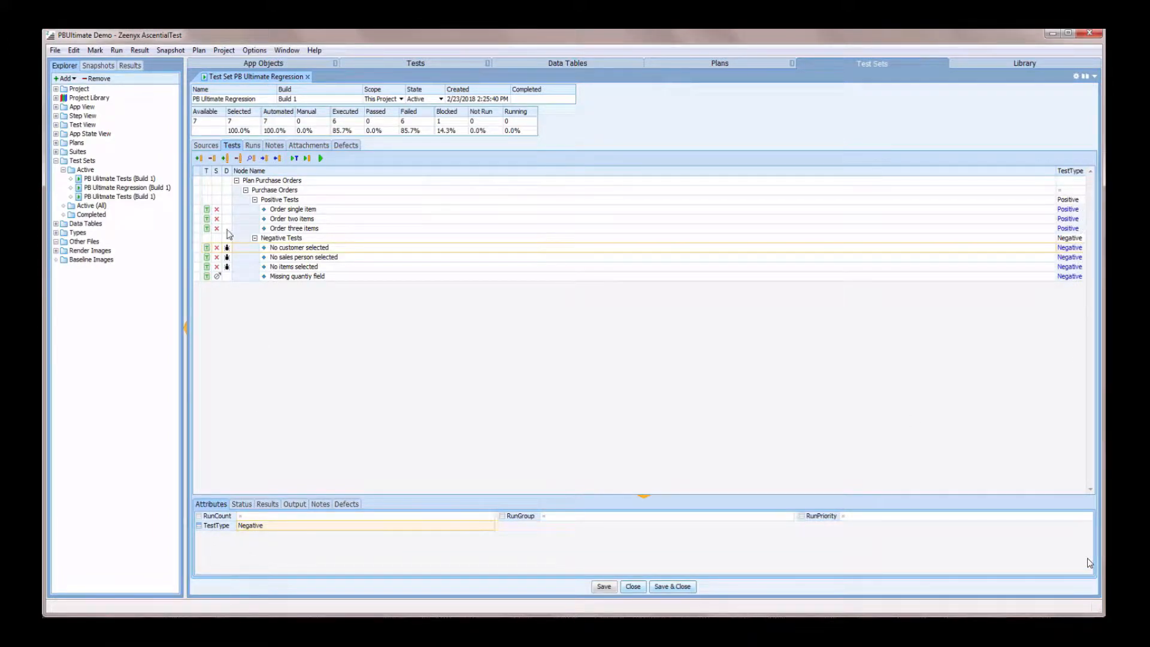
Mark the test set's positive tests using the saved Postive Tests query.
{"action": "left_click", "coordinate": [94, 50]}
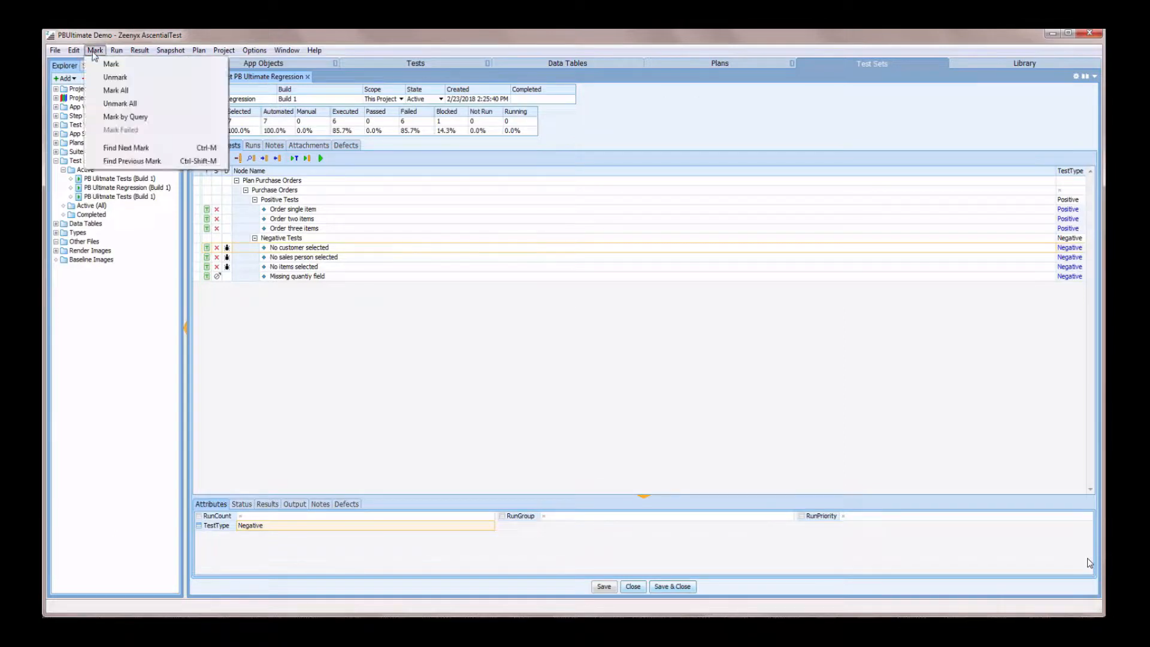
{"action": "left_click", "coordinate": [142, 120]}
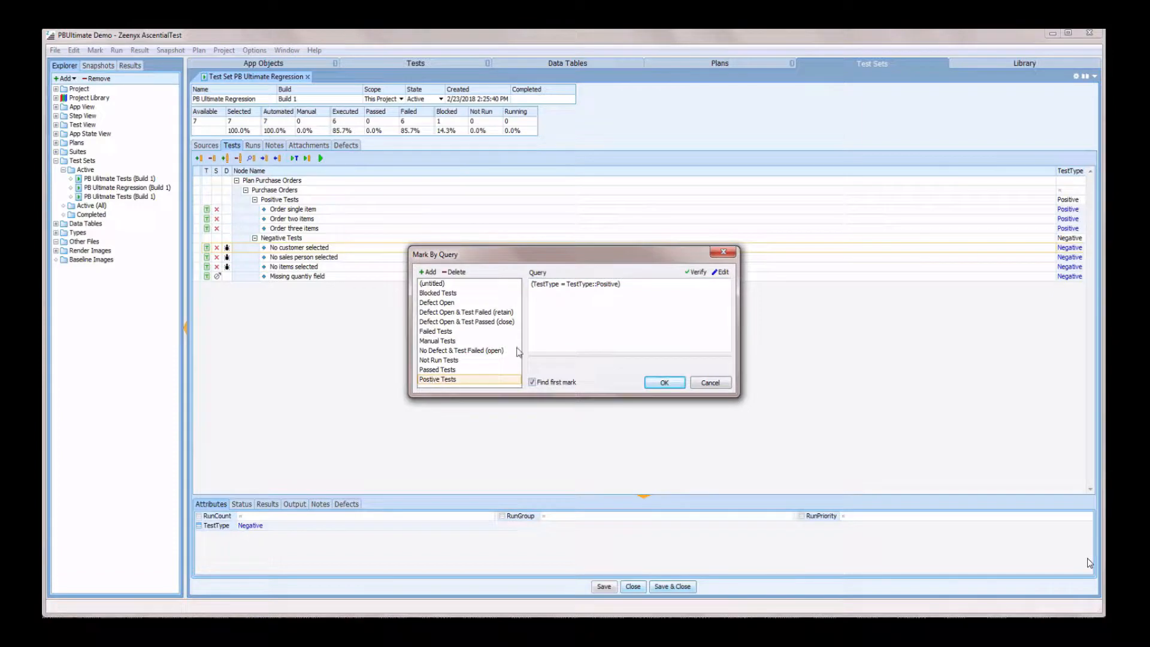
{"action": "left_click", "coordinate": [663, 383]}
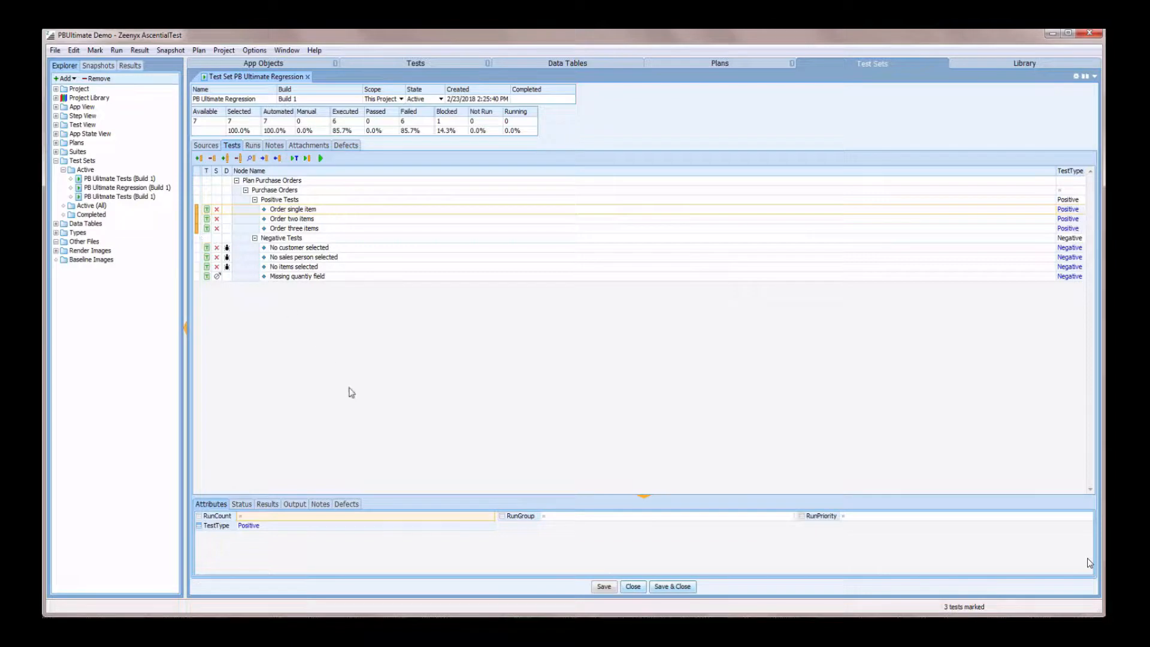
Run the marked tests as Run 5 with build number Build 2, without adding any emailed report.
{"action": "left_click", "coordinate": [308, 160]}
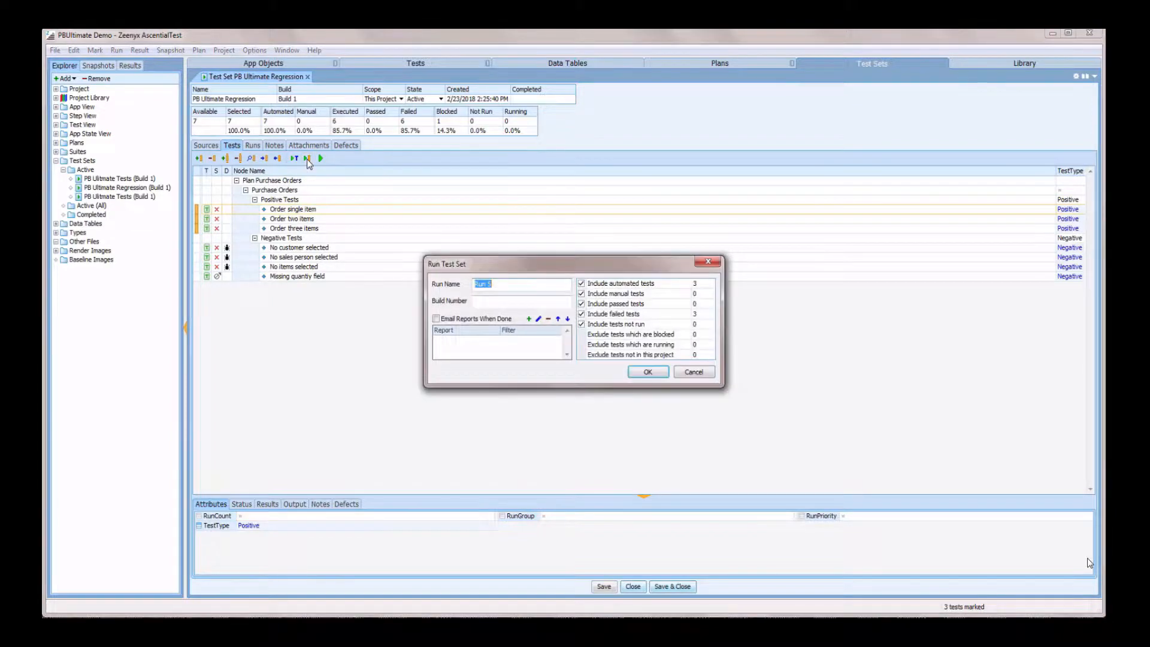
{"action": "left_click", "coordinate": [490, 302]}
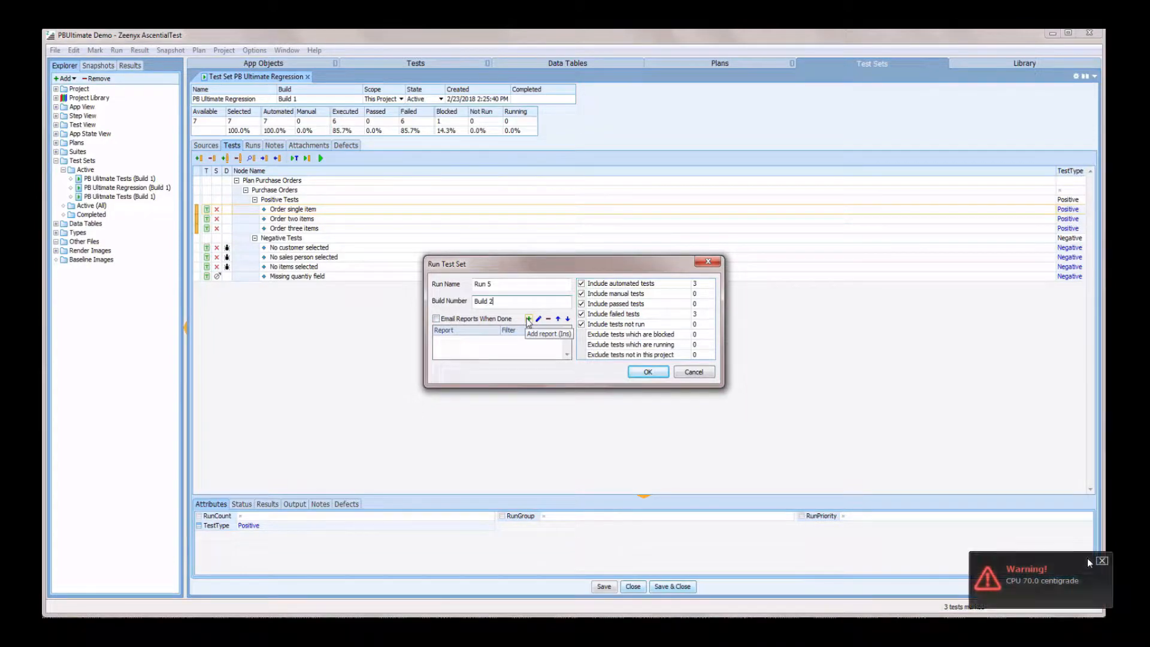
{"action": "left_click", "coordinate": [530, 320]}
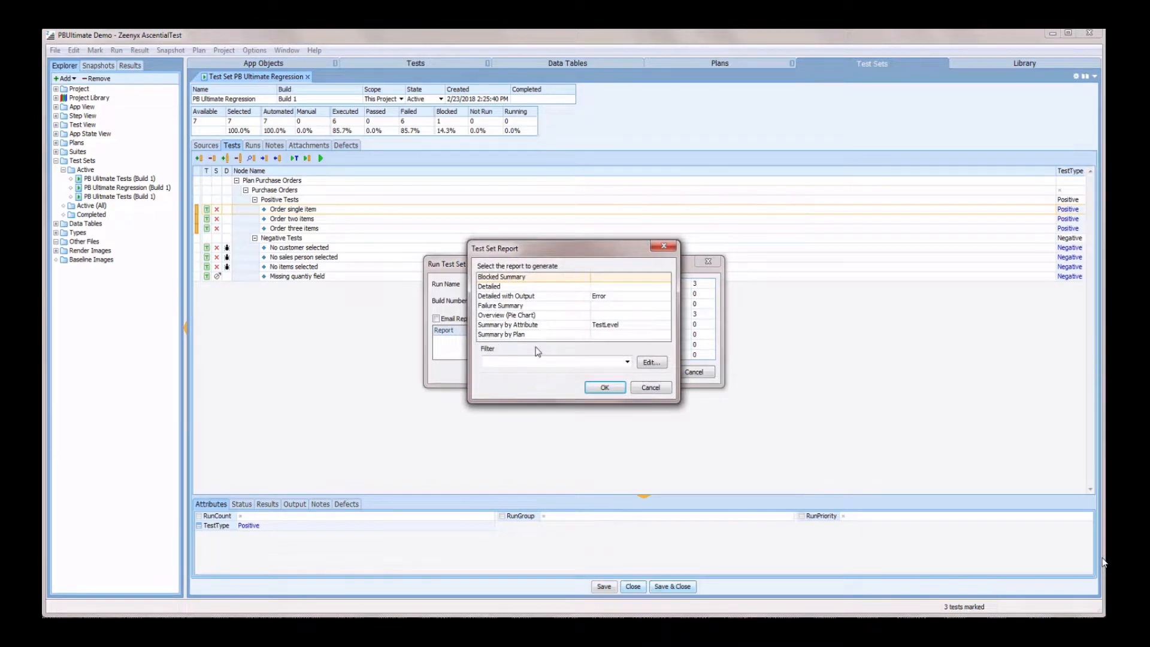
{"action": "left_click", "coordinate": [652, 388]}
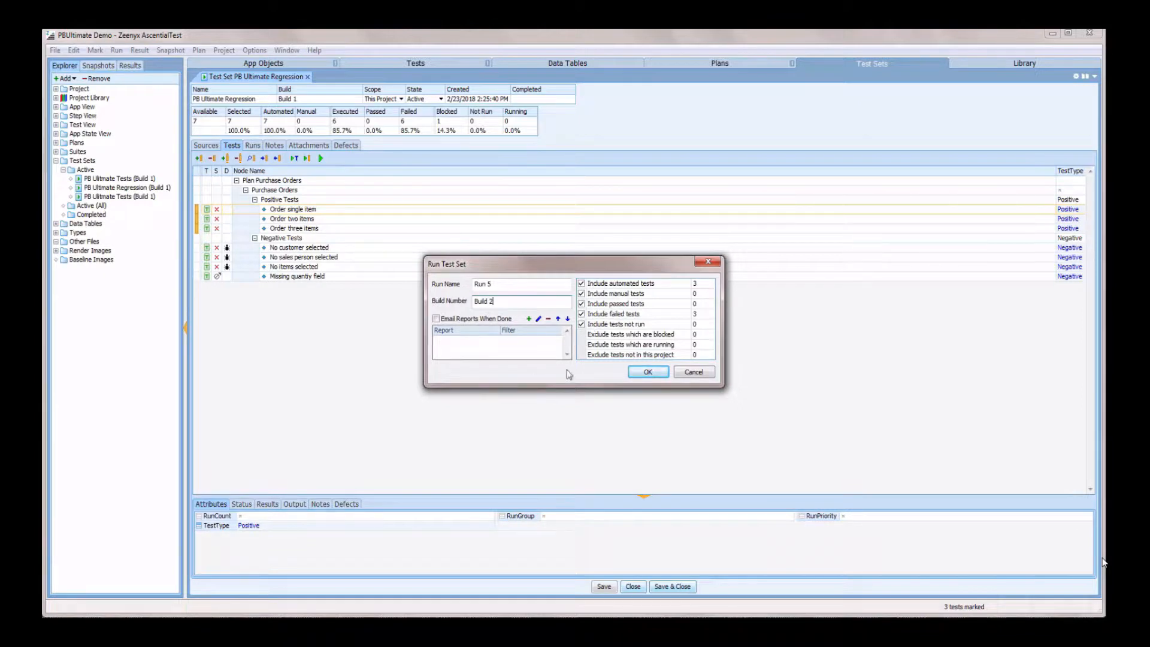
{"action": "left_click", "coordinate": [647, 372]}
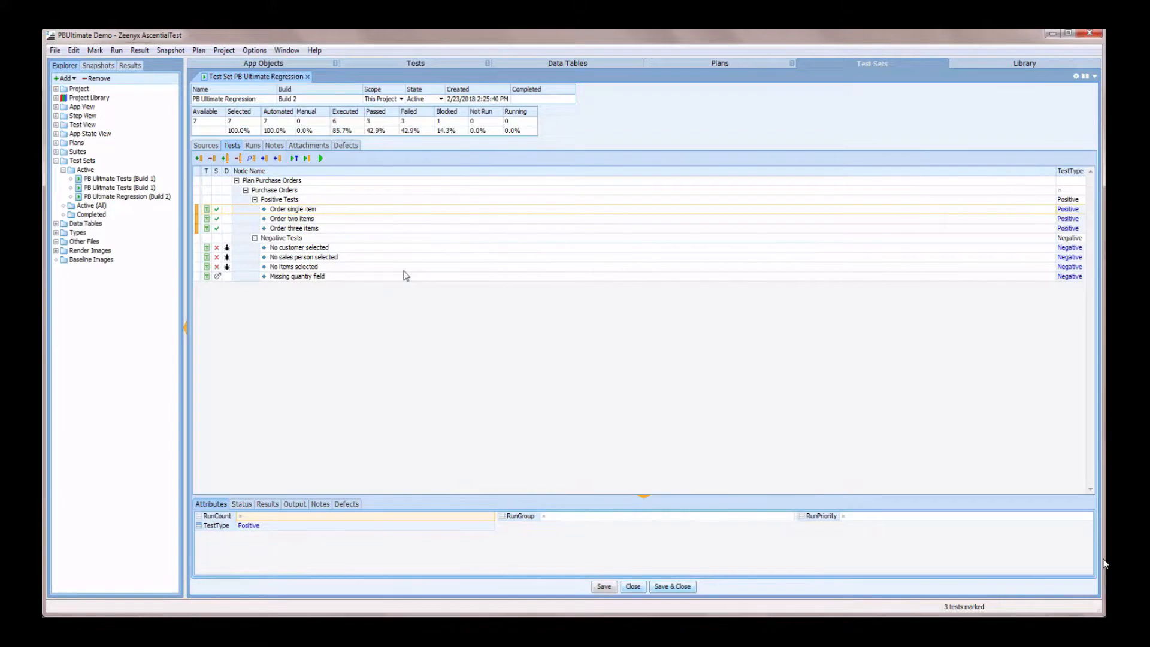
Review the test set's run history and the actions available for Run 4.
{"action": "left_click", "coordinate": [253, 146]}
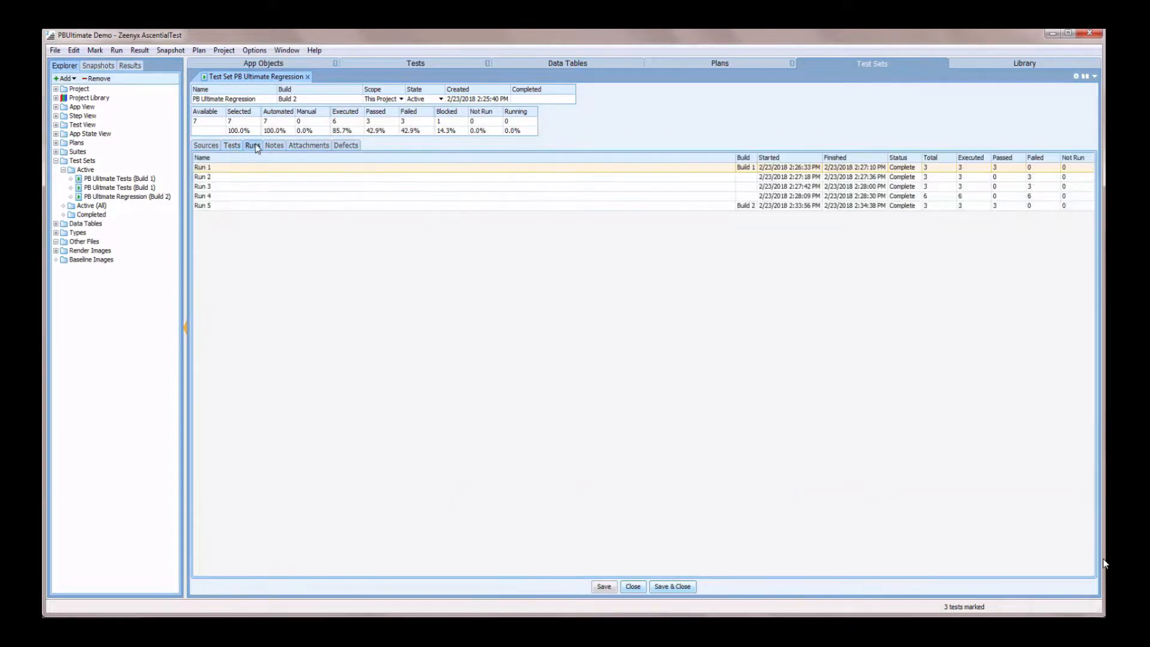
{"action": "right_click", "coordinate": [257, 196]}
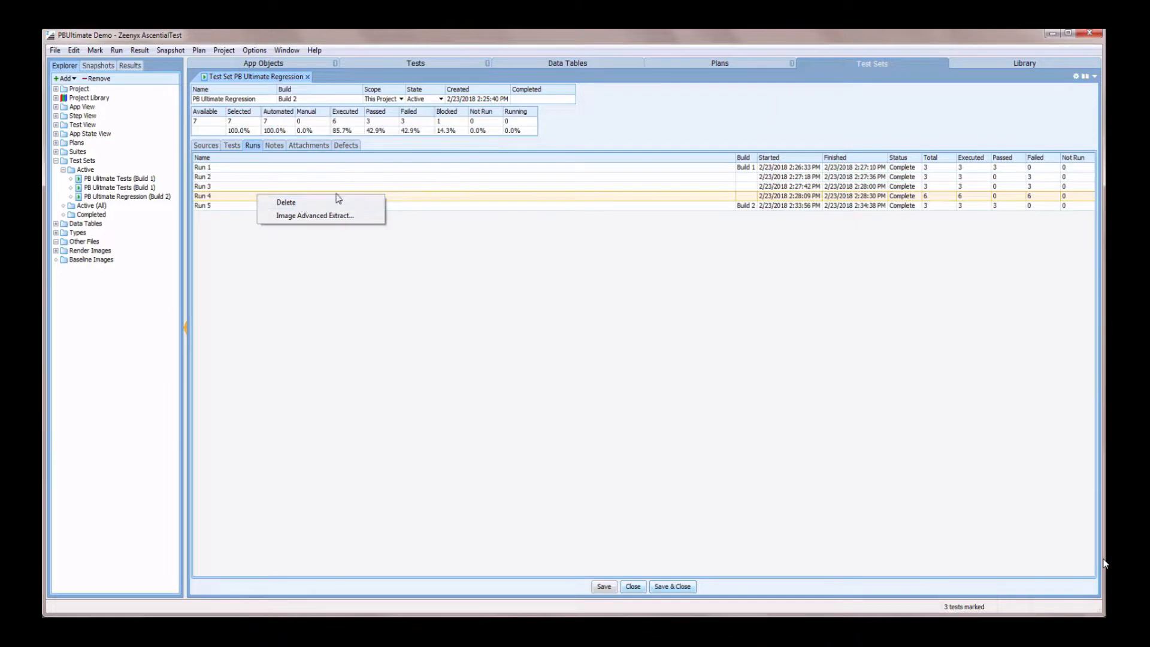
{"action": "left_click", "coordinate": [361, 184]}
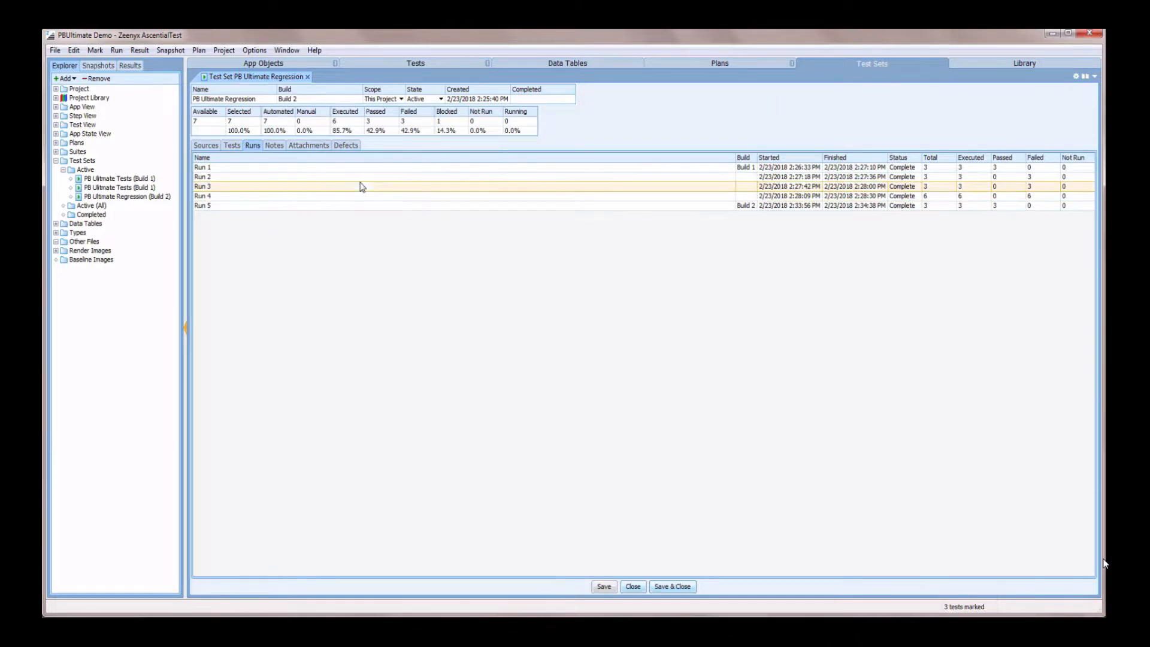
Start the test set's notes with "This is a place to annotate the test set" and attach Testing Strategy.pdf.
{"action": "left_click", "coordinate": [276, 146]}
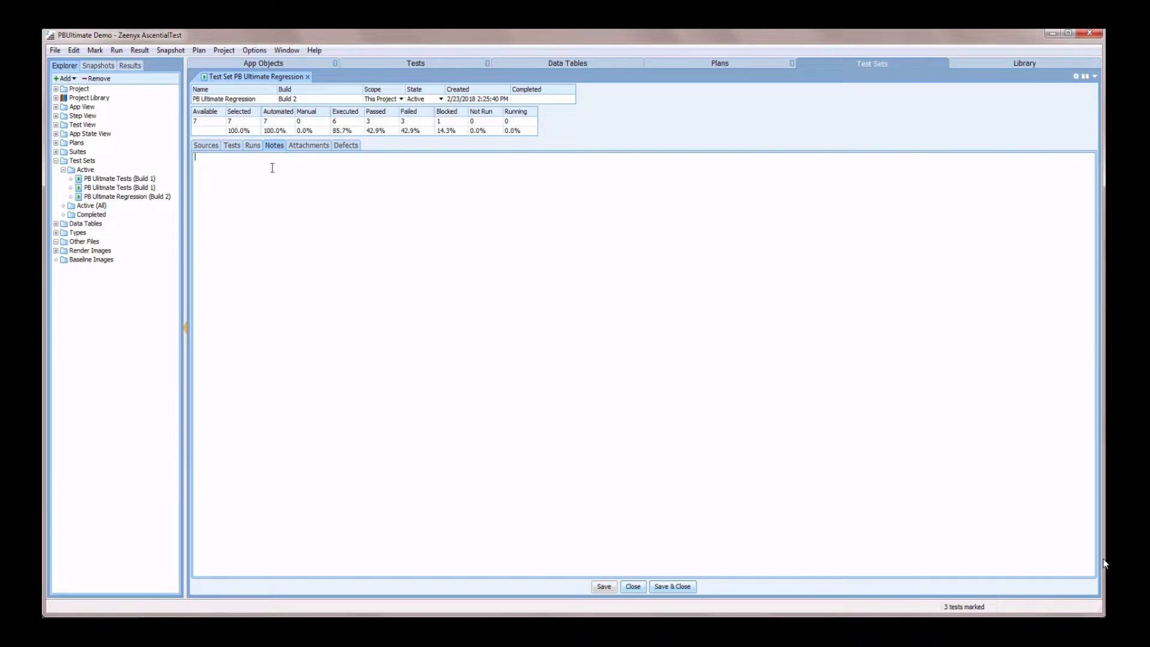
{"action": "type", "text": "This is a place to annotate the test set  Perhaps you need to explain failures for an au"}
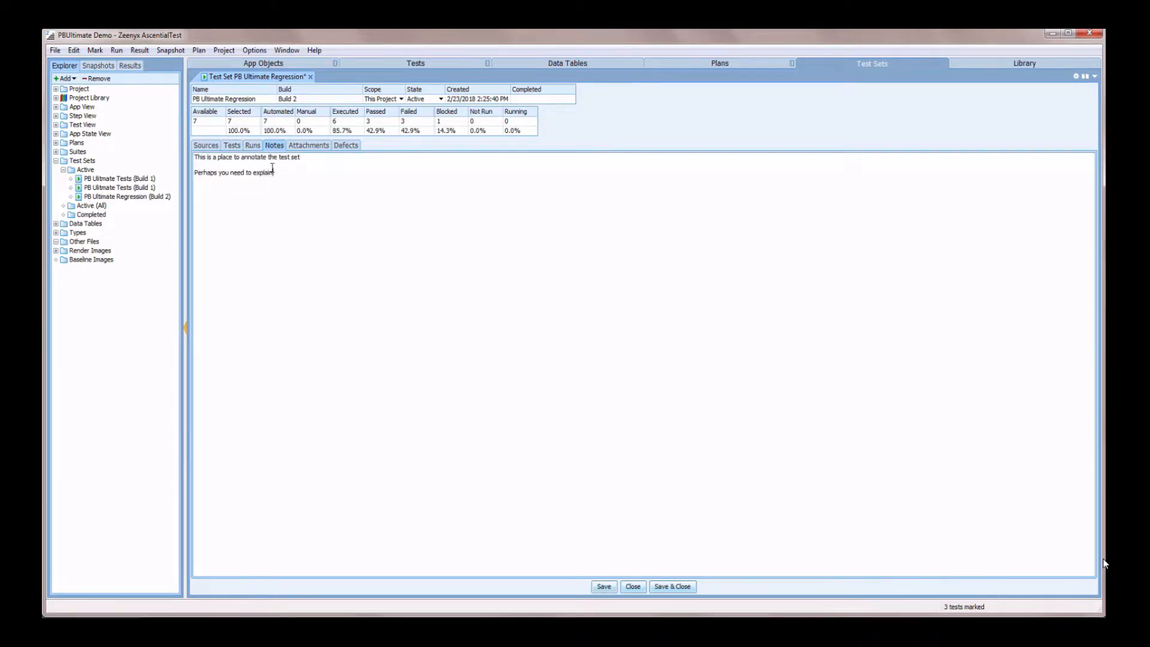
{"action": "left_click", "coordinate": [309, 145]}
{"action": "left_click", "coordinate": [206, 159]}
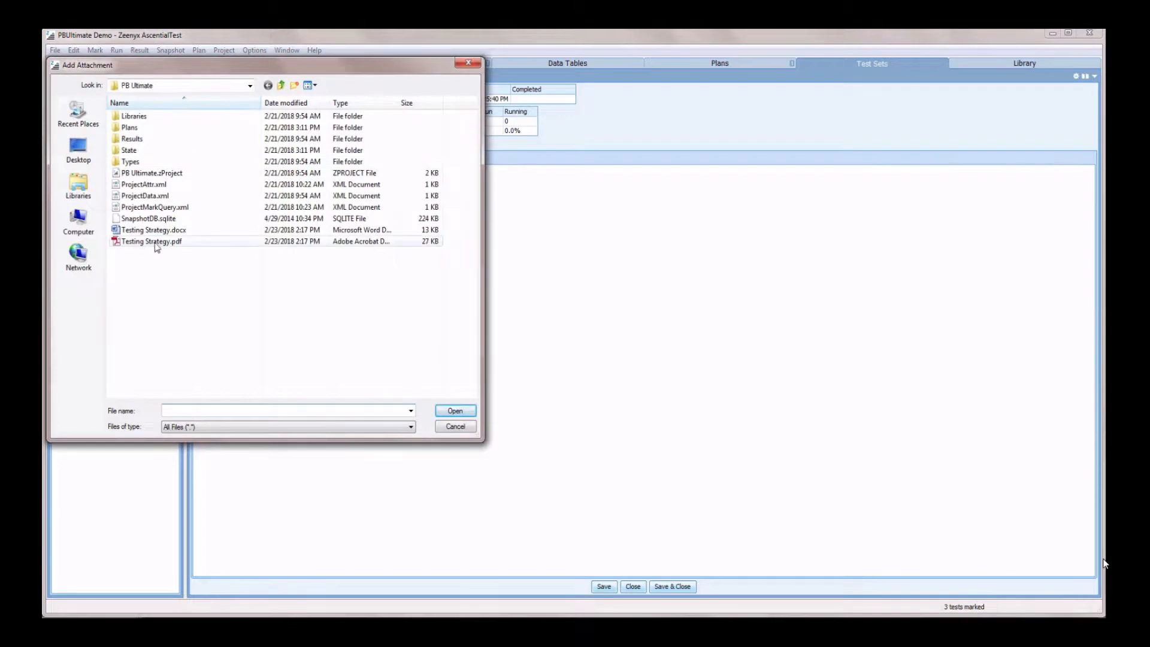
{"action": "left_click", "coordinate": [152, 241]}
{"action": "double_click", "coordinate": [152, 240]}
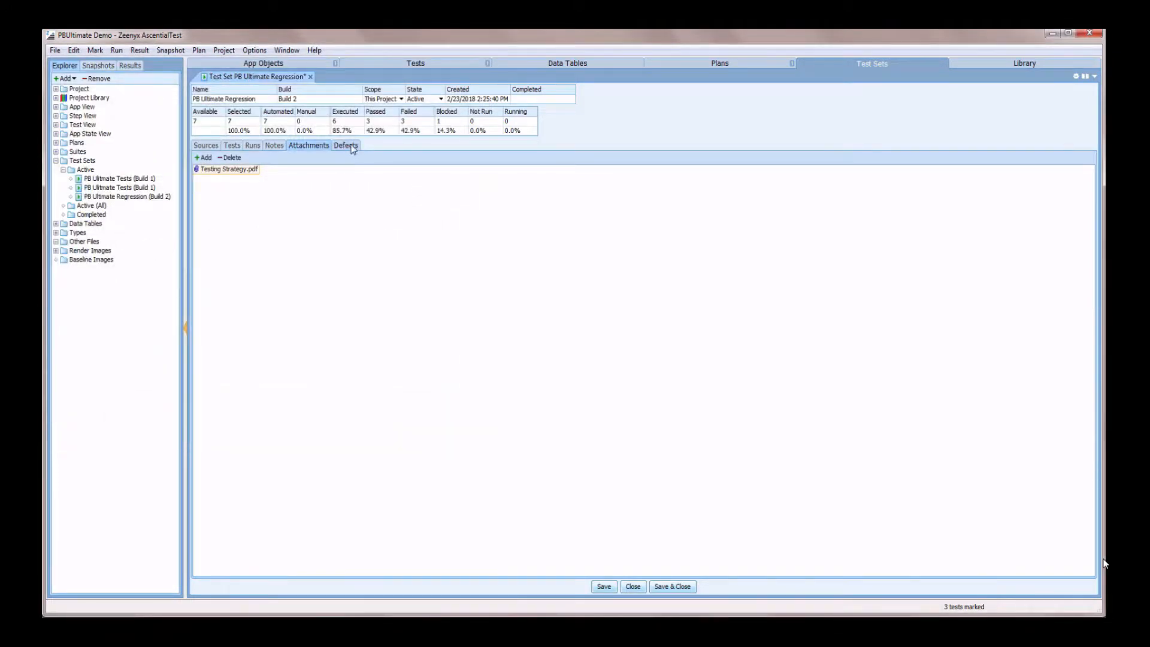
From the test set's defect list, mark the No sales person selected test linked to the Ready To Confirm defect AT-154.
{"action": "left_click", "coordinate": [346, 145]}
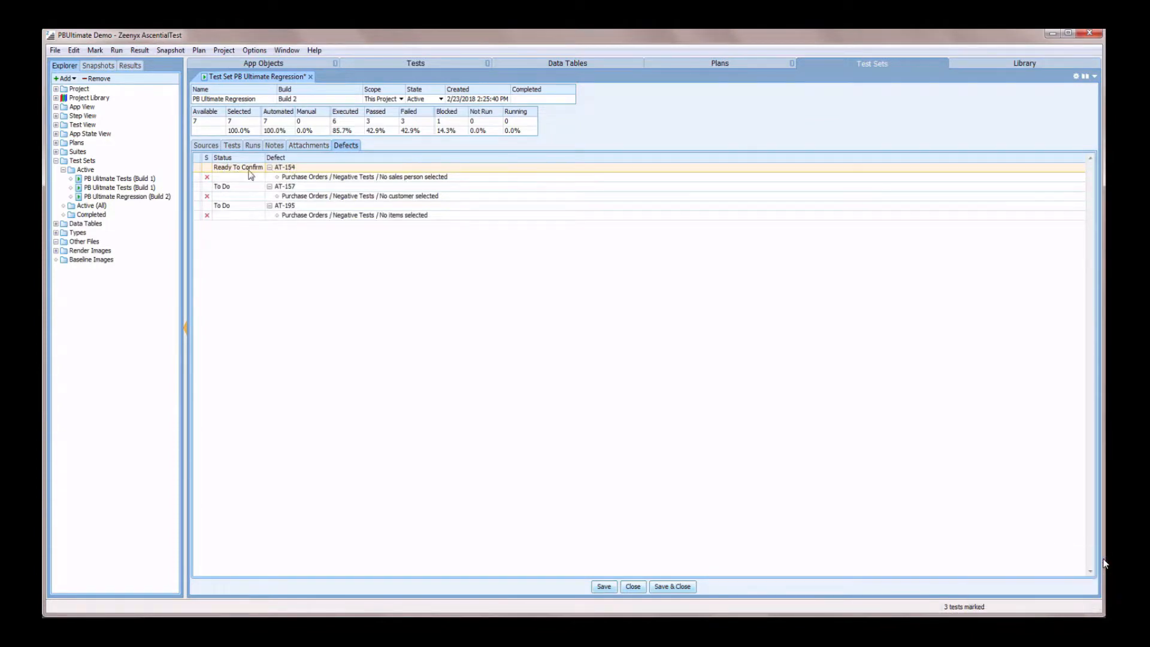
{"action": "double_click", "coordinate": [200, 174]}
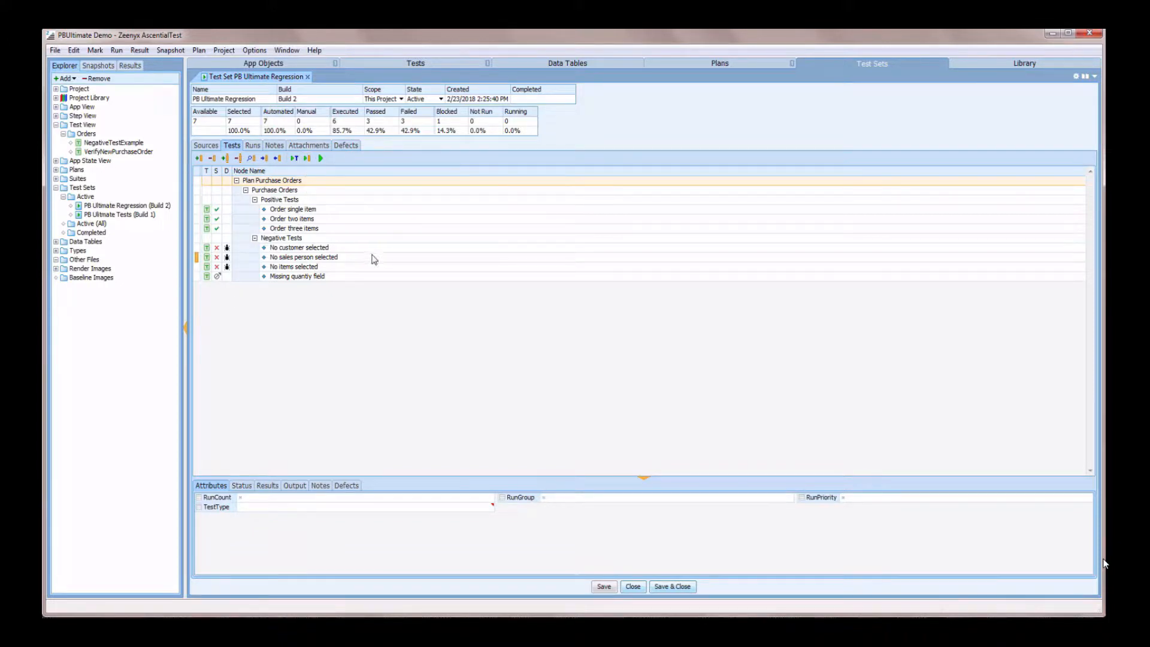
Generate the Overview (Pie Chart) report for the test set, enlarge it to examine the whole chart, and close it.
{"action": "left_click", "coordinate": [139, 50]}
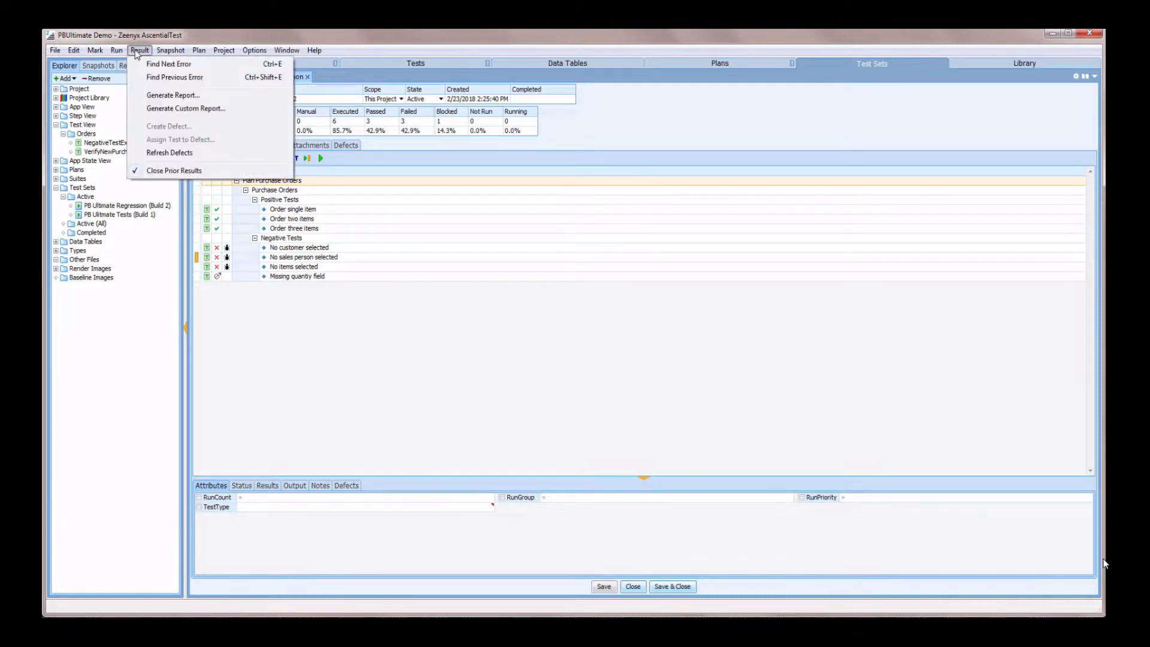
{"action": "left_click", "coordinate": [173, 95]}
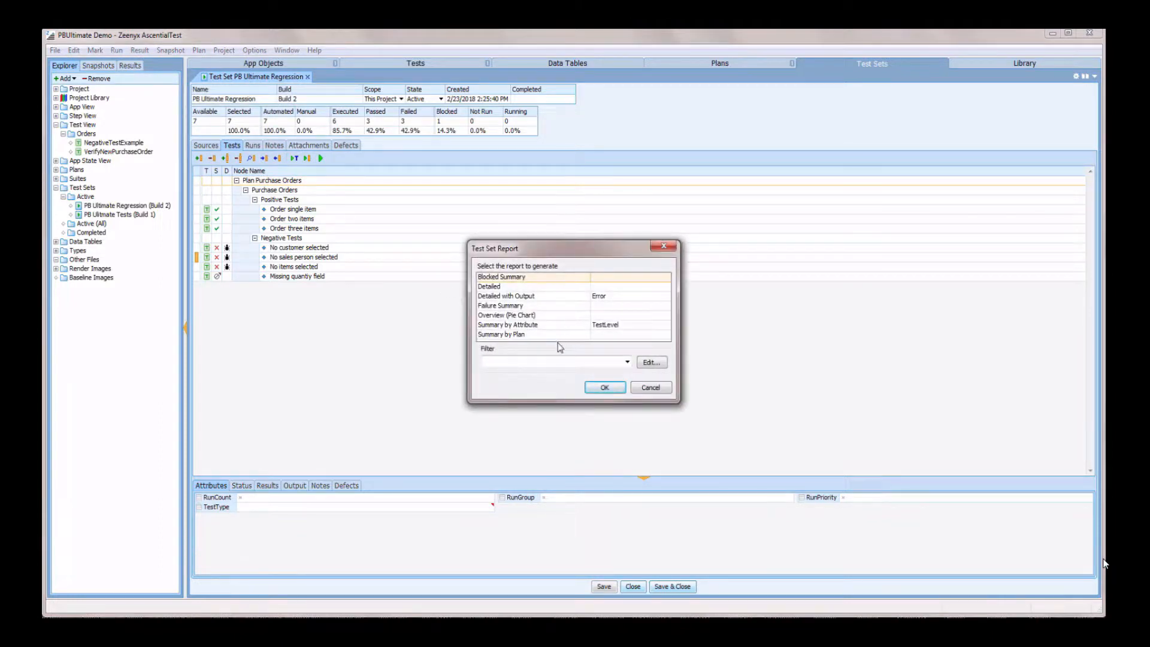
{"action": "left_click", "coordinate": [606, 388]}
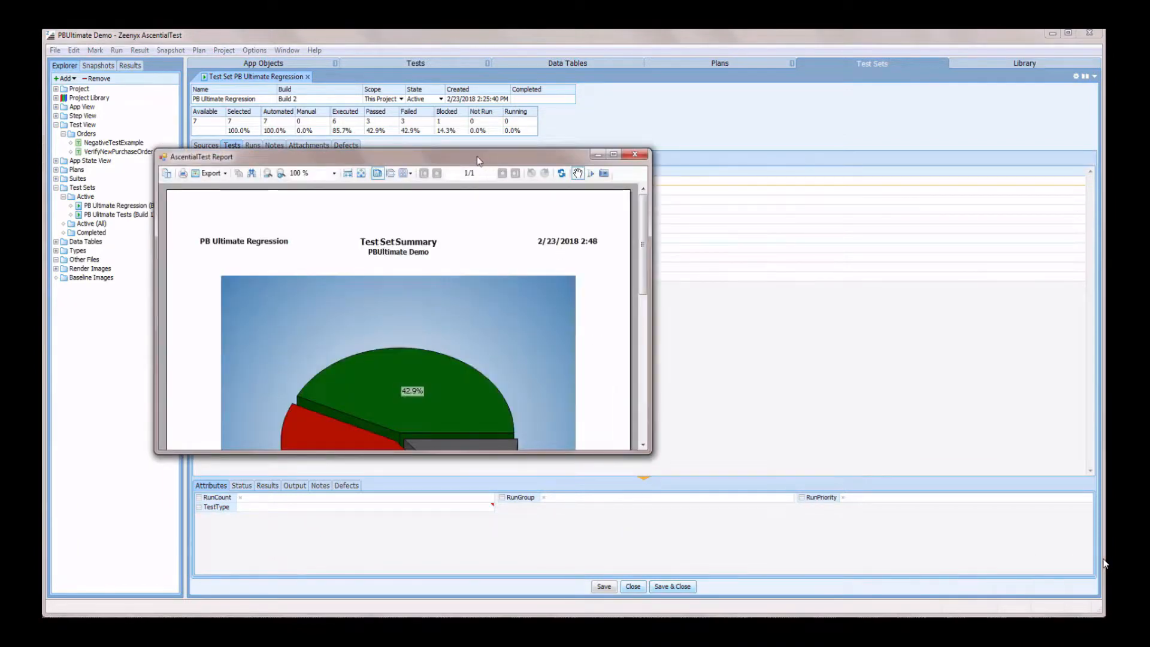
{"action": "left_click_drag", "start_coordinate": [478, 160], "coordinate": [603, 73]}
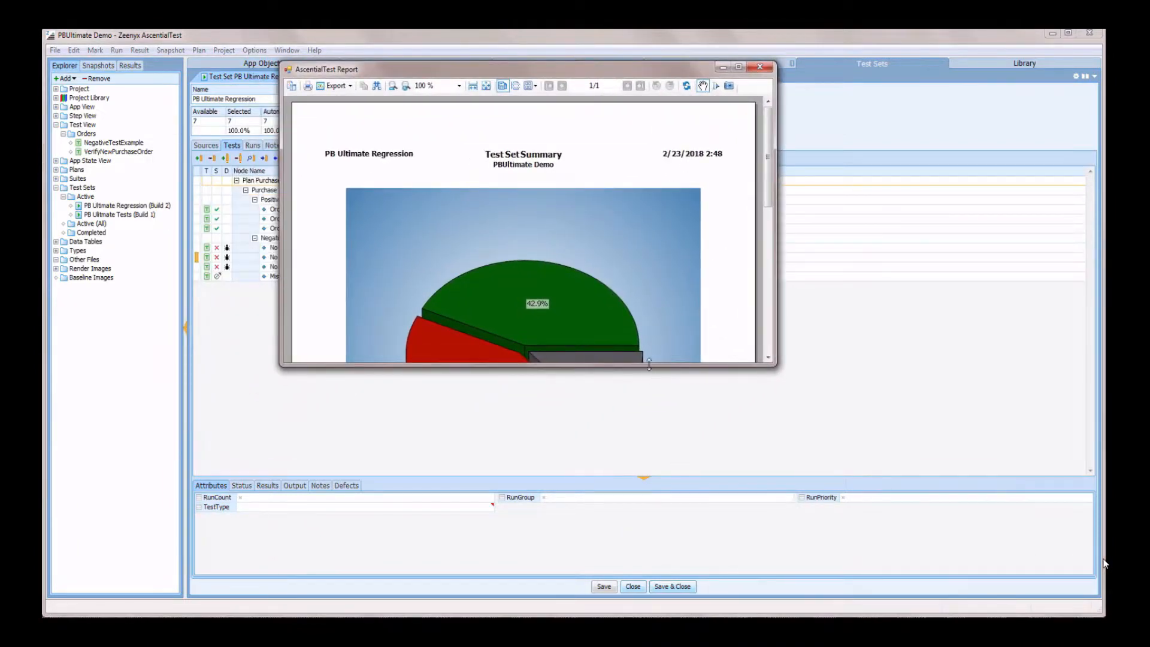
{"action": "left_click_drag", "start_coordinate": [649, 363], "coordinate": [651, 572]}
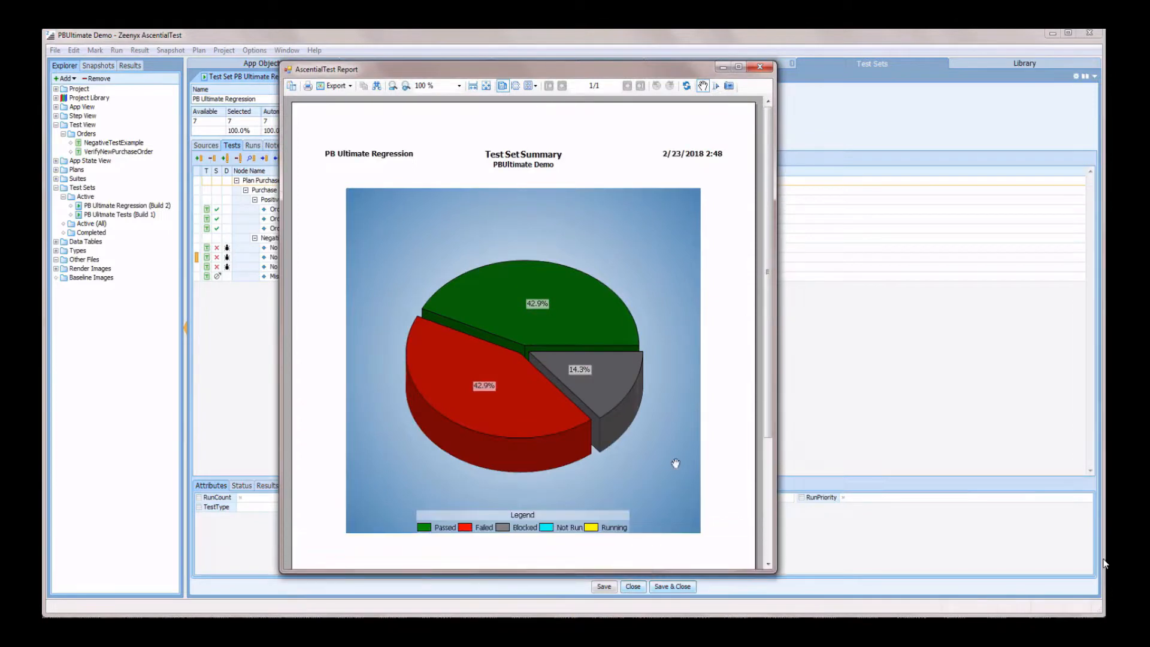
{"action": "left_click", "coordinate": [760, 67]}
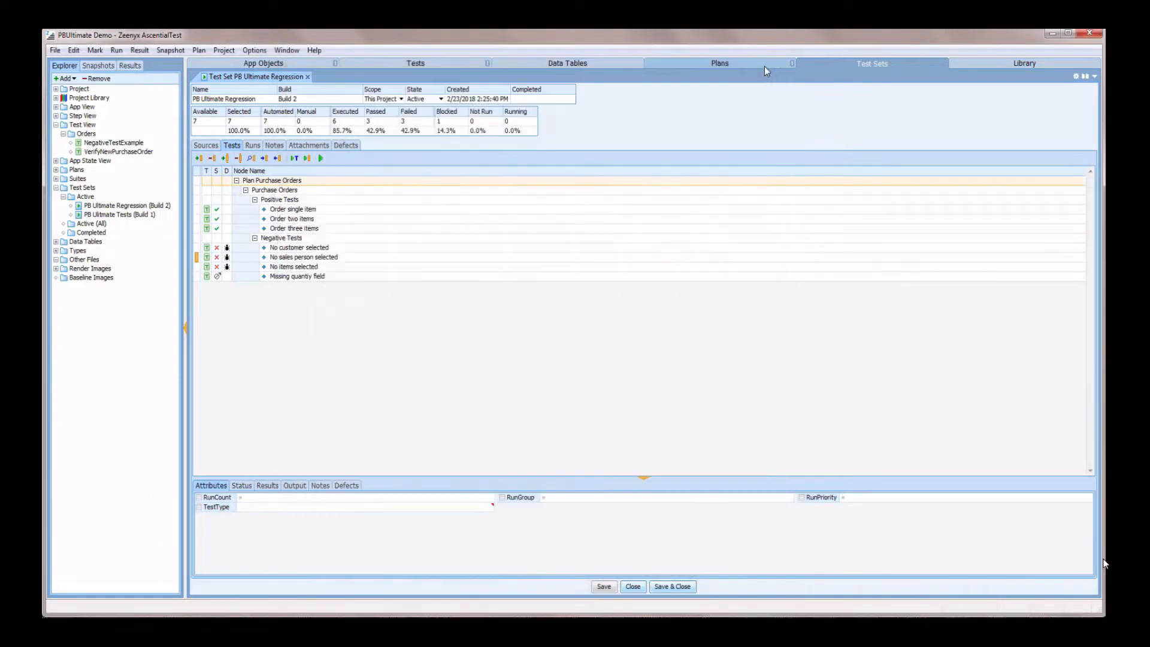
Generate the Detailed with Output report with Error output, review its contents and export formats, and close it.
{"action": "left_click", "coordinate": [138, 52]}
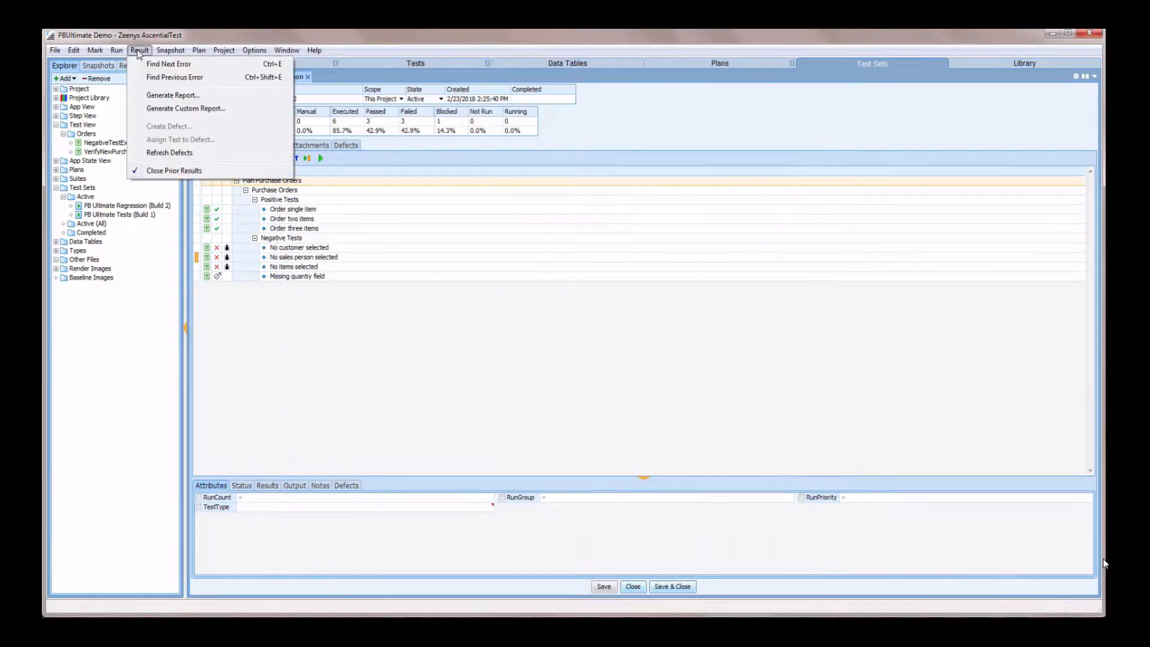
{"action": "left_click", "coordinate": [174, 96]}
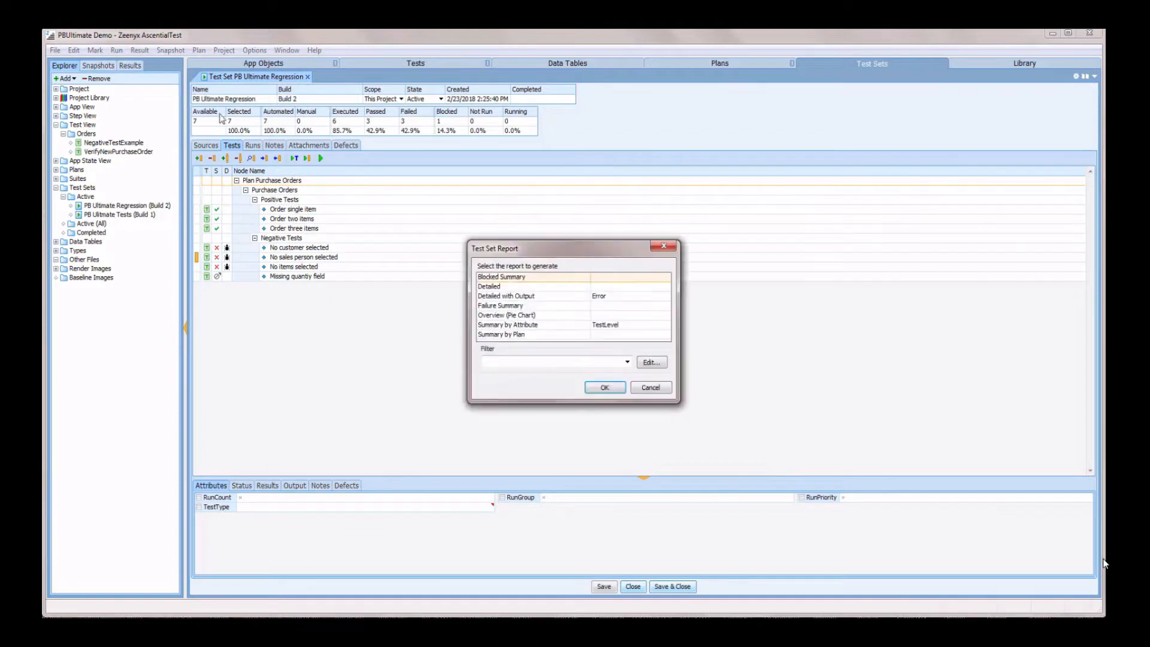
{"action": "left_click", "coordinate": [586, 299]}
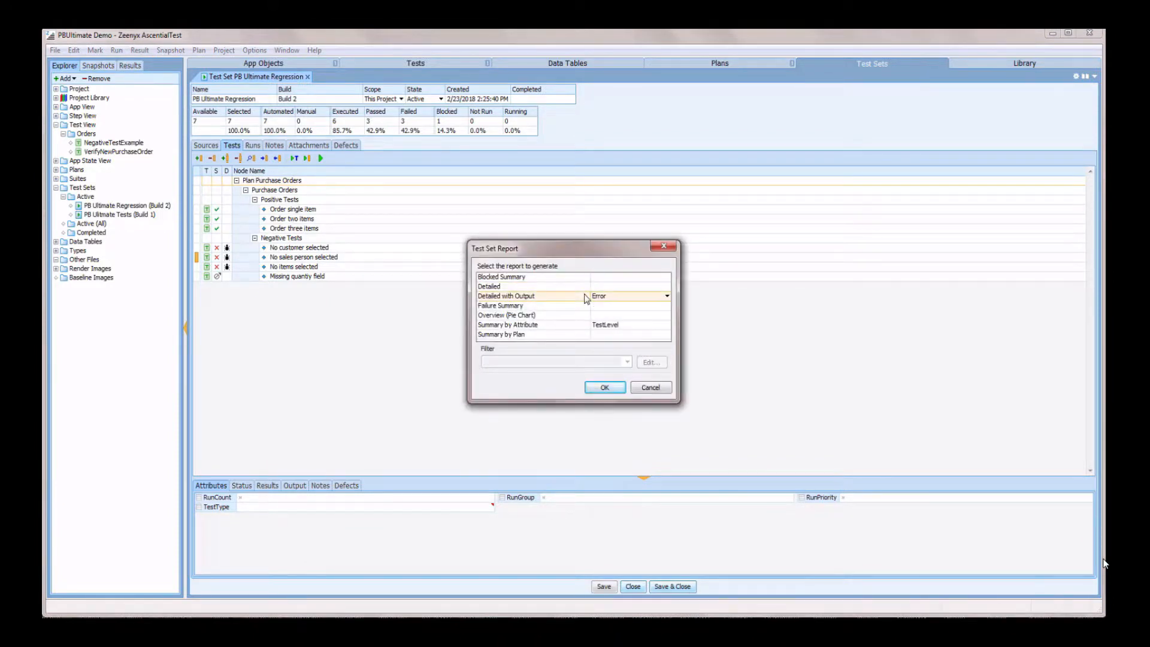
{"action": "left_click", "coordinate": [605, 388]}
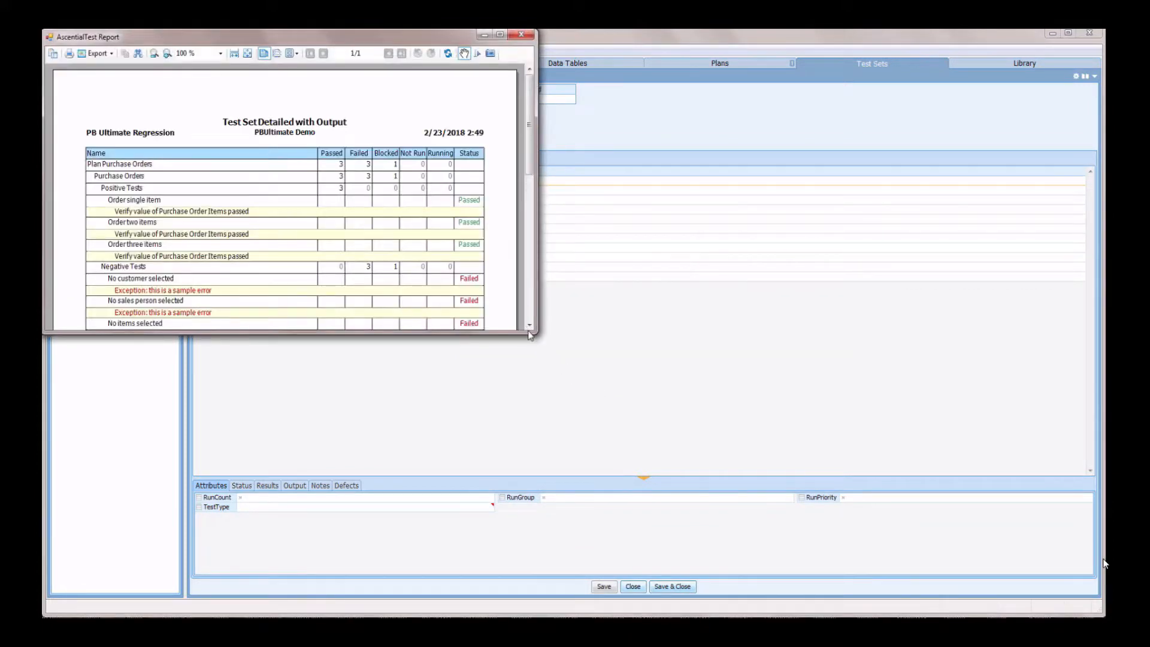
{"action": "left_click_drag", "start_coordinate": [473, 335], "coordinate": [491, 447]}
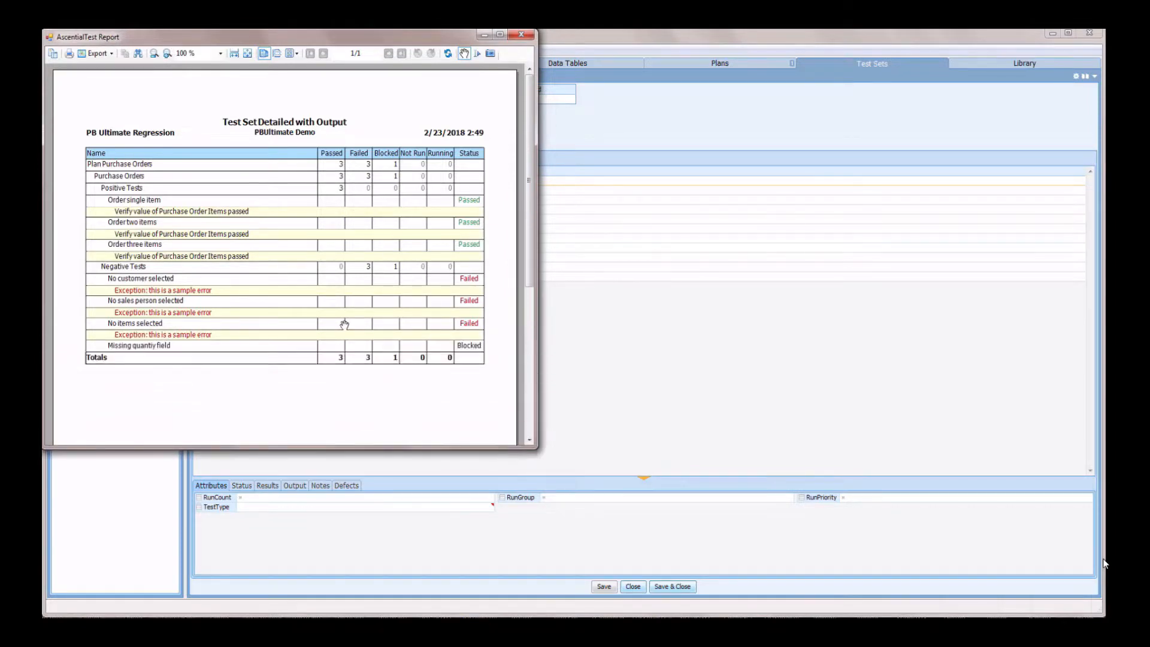
{"action": "left_click", "coordinate": [111, 54]}
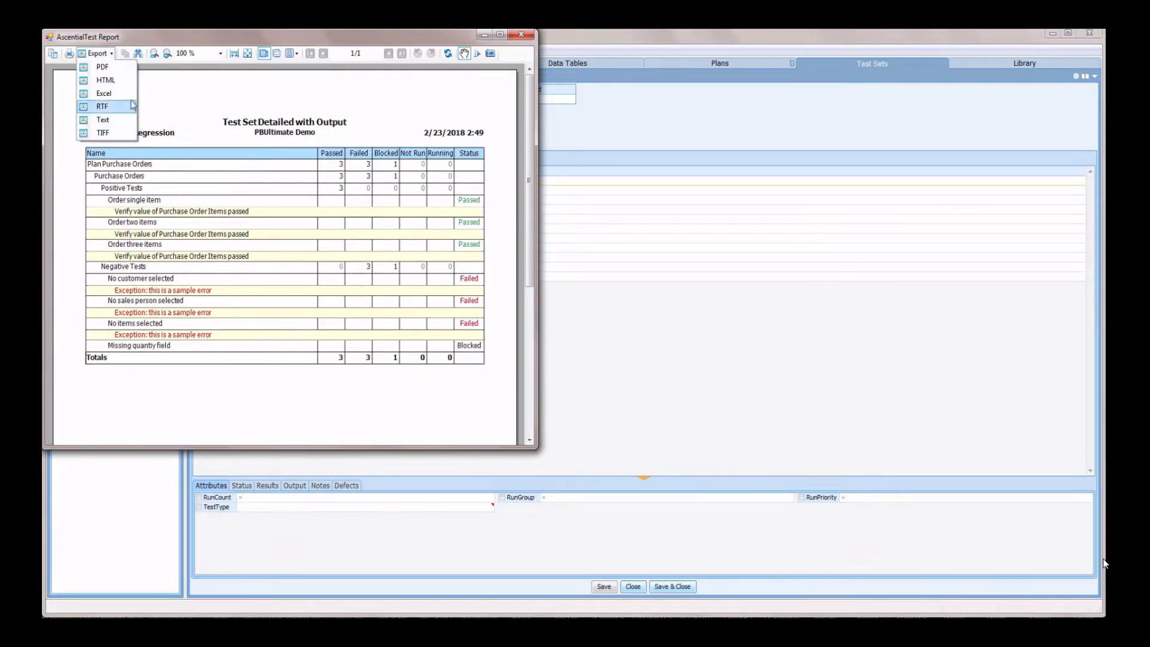
{"action": "left_click", "coordinate": [300, 102]}
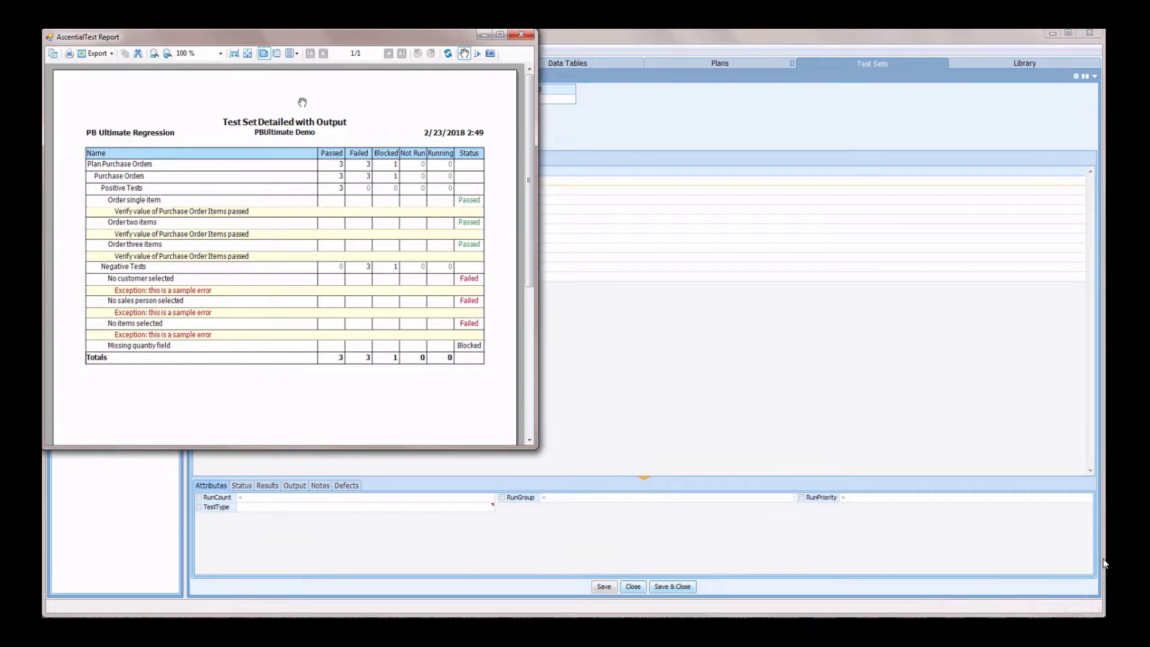
{"action": "left_click", "coordinate": [523, 36]}
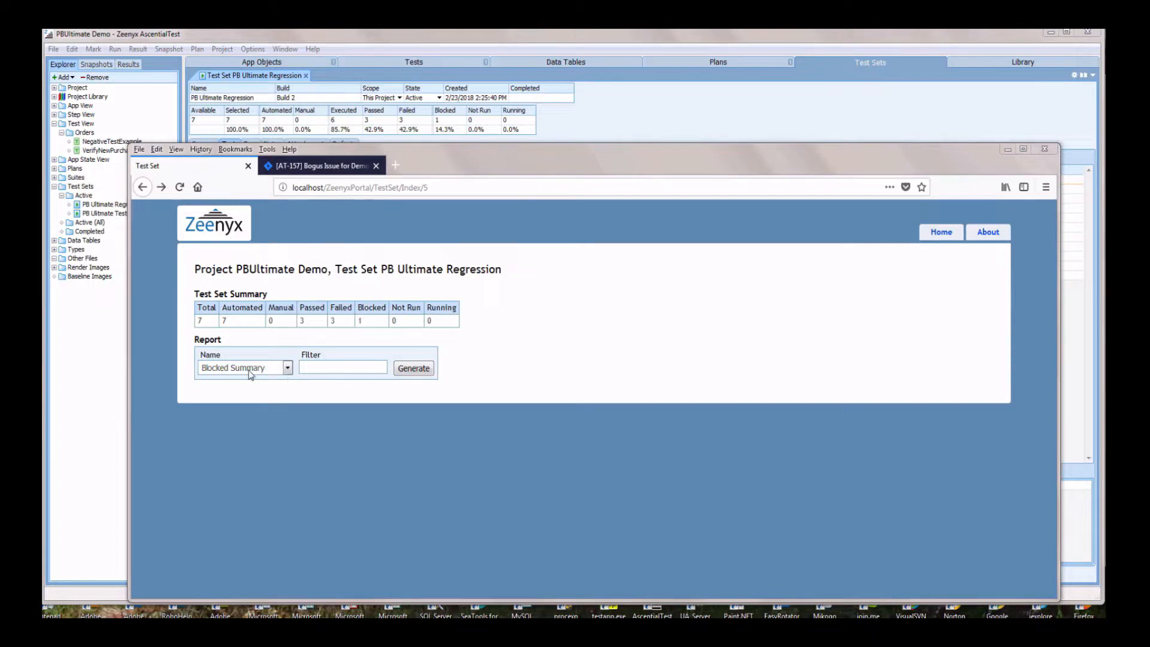
Generate the Overview (Pie Chart) report for PB Ultimate Regression in the Zeenyx web portal and enlarge the browser window to view it.
{"action": "left_click", "coordinate": [287, 368]}
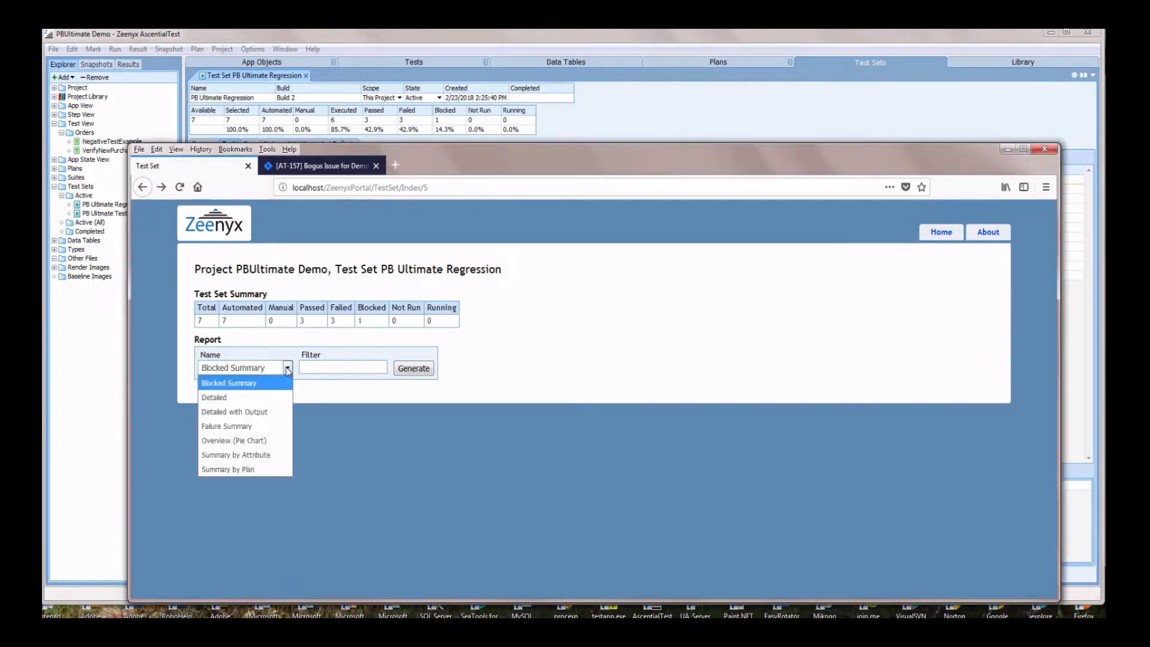
{"action": "left_click", "coordinate": [262, 441]}
{"action": "left_click", "coordinate": [414, 369]}
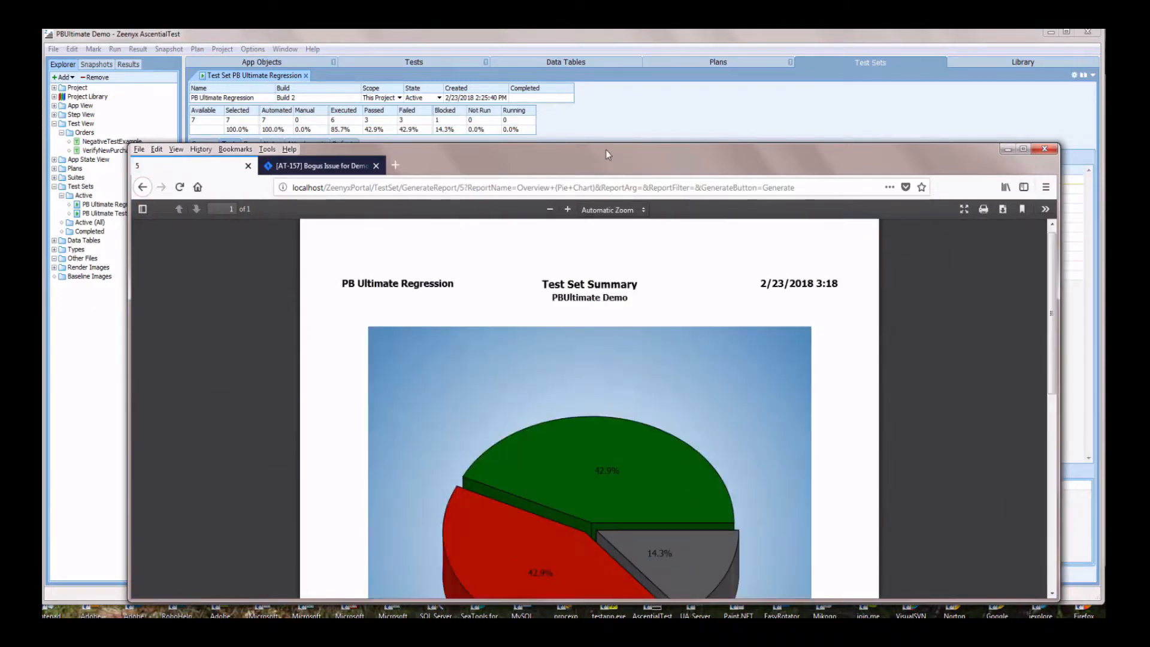
{"action": "left_click_drag", "start_coordinate": [605, 155], "coordinate": [603, 70]}
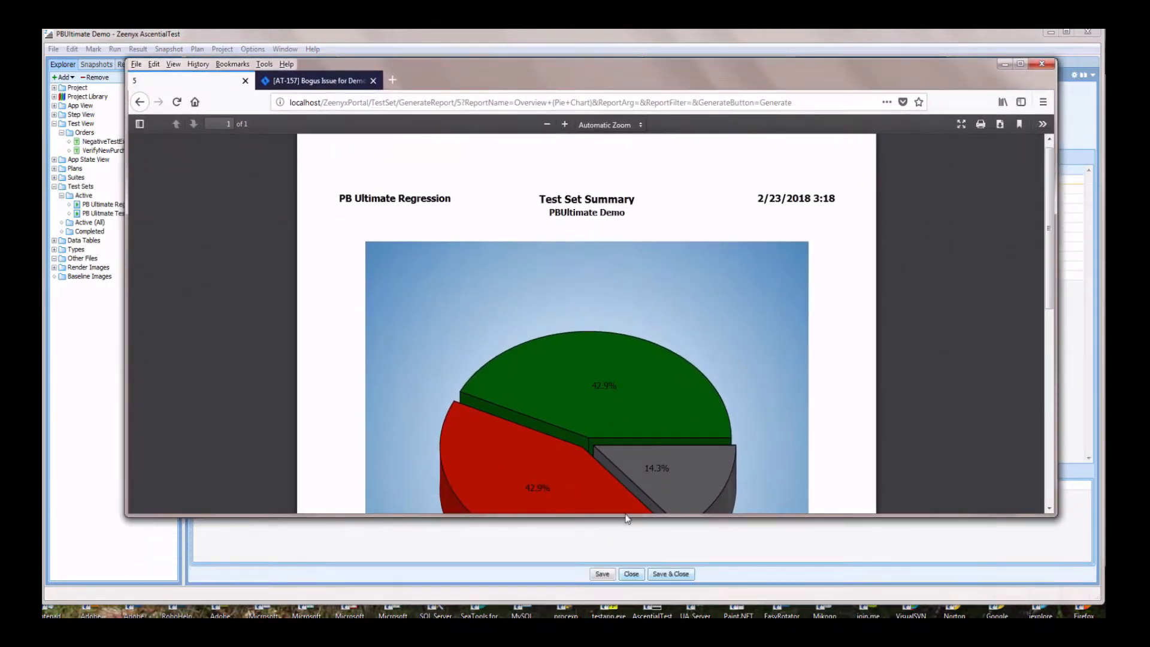
{"action": "left_click_drag", "start_coordinate": [624, 515], "coordinate": [624, 615]}
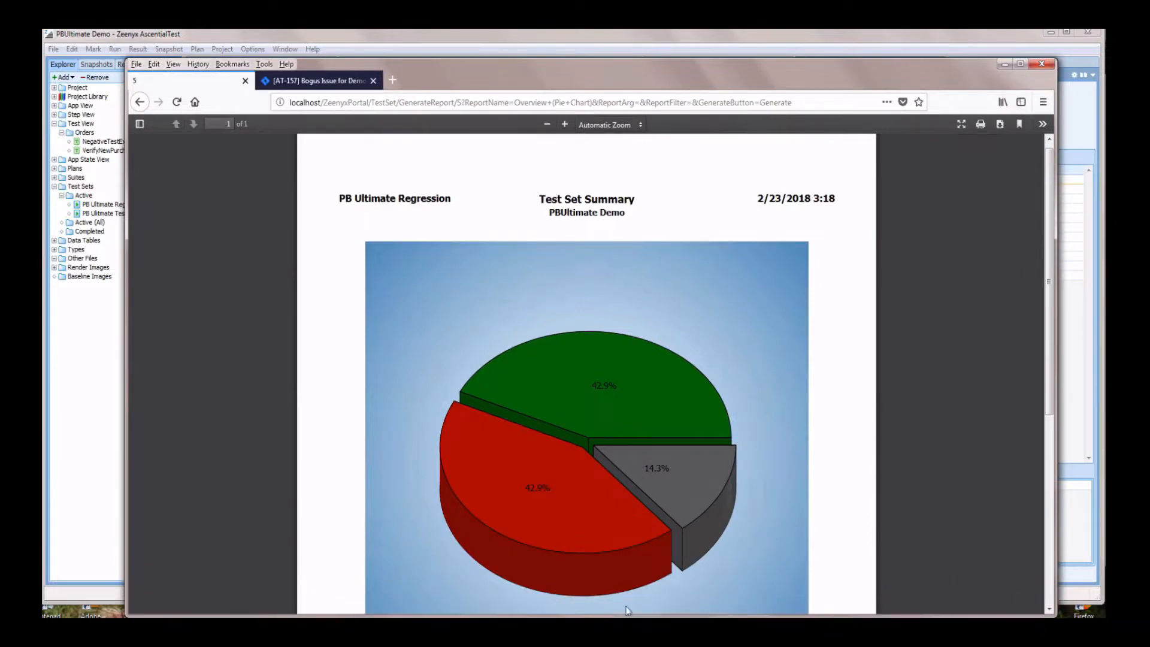
Examine the PB Ultimate Regression pie chart report down to its legend, and minimize the browser window.
{"action": "scroll", "coordinate": [1045, 362], "scroll_direction": "down", "scroll_amount": 4}
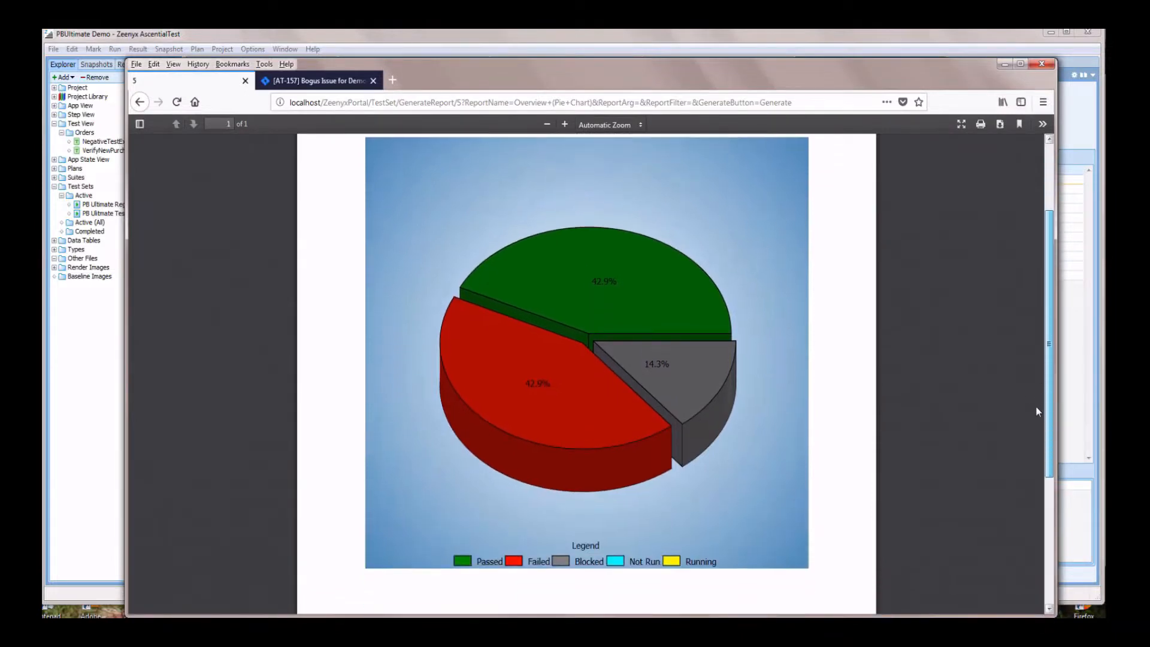
{"action": "scroll", "coordinate": [1037, 406], "scroll_direction": "up", "scroll_amount": 2}
{"action": "left_click_drag", "start_coordinate": [1037, 368], "coordinate": [1037, 365]}
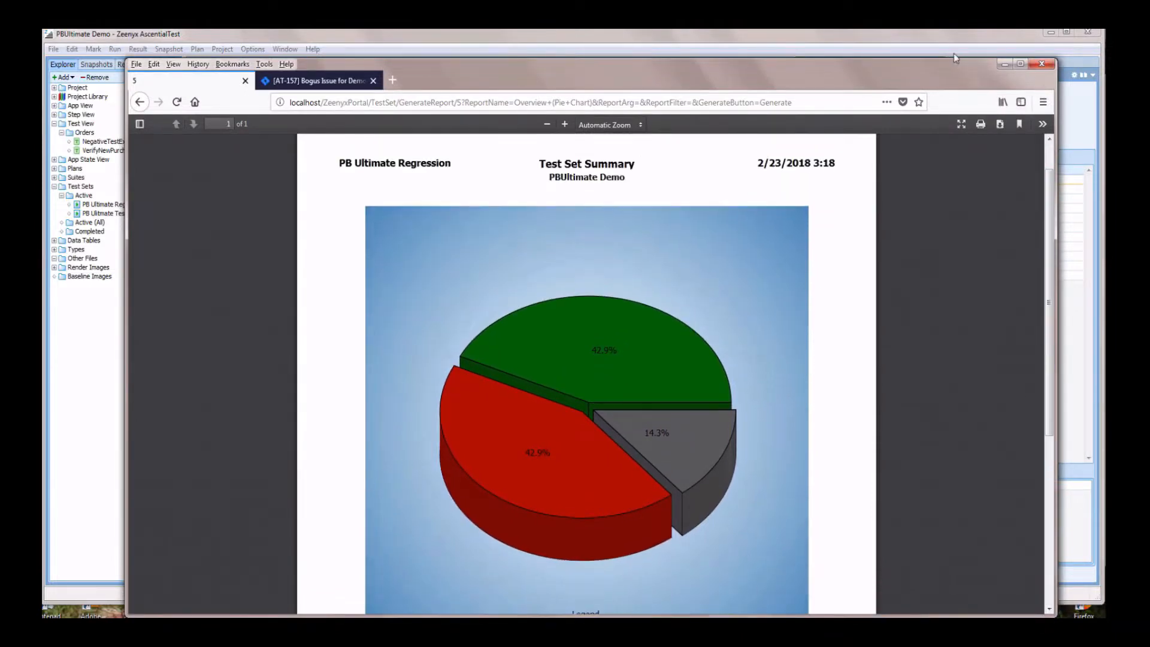
{"action": "left_click", "coordinate": [1002, 64]}
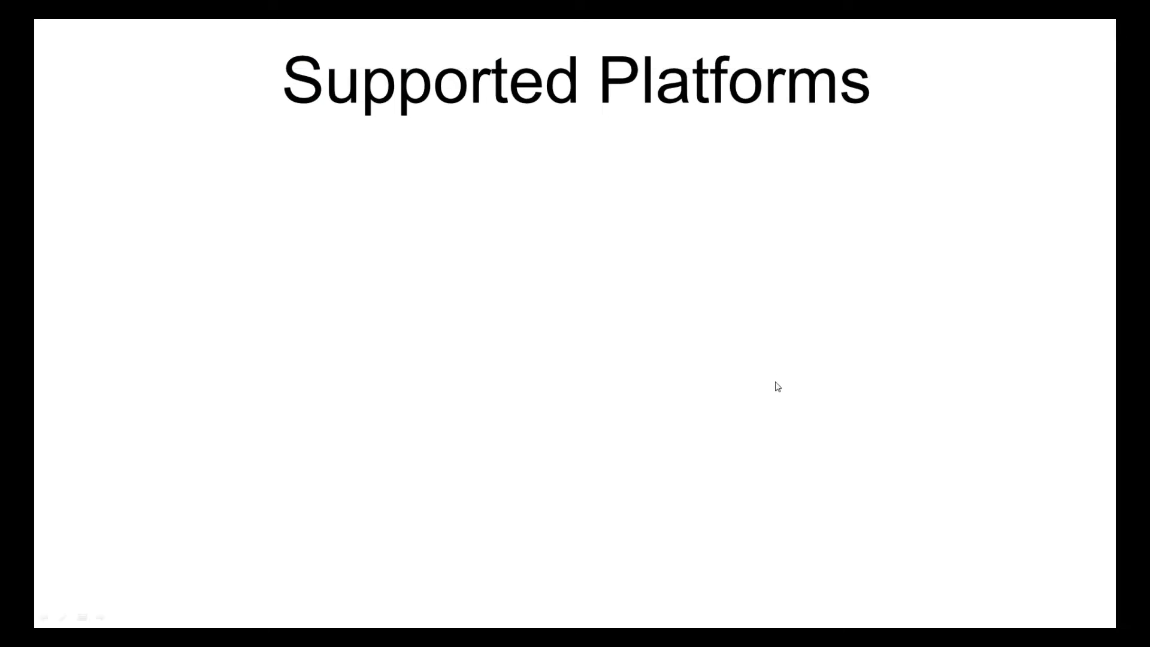
{"action": "left_click", "coordinate": [777, 404]}
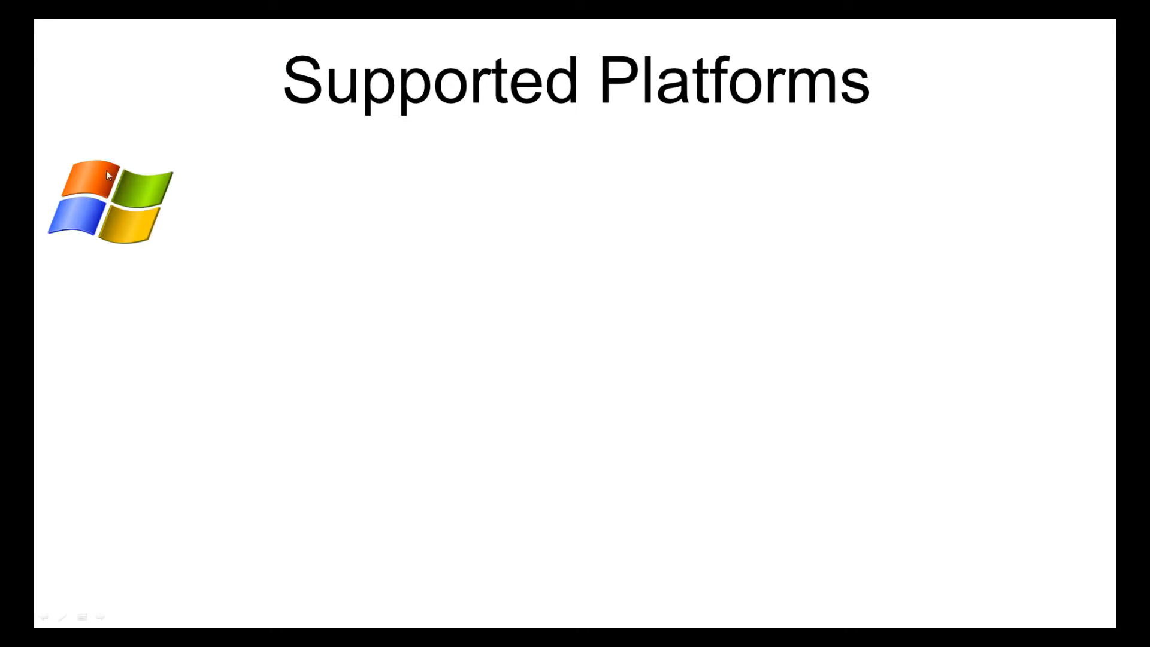
{"action": "left_click", "coordinate": [388, 472]}
{"action": "left_click", "coordinate": [388, 471]}
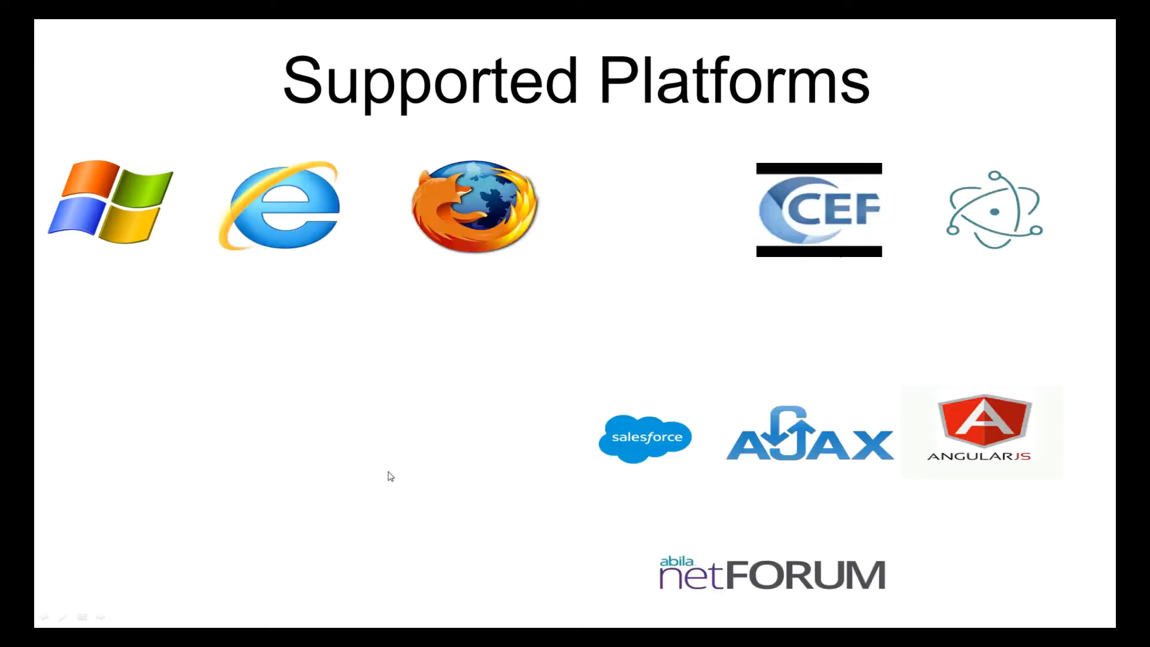
{"action": "left_click", "coordinate": [390, 476]}
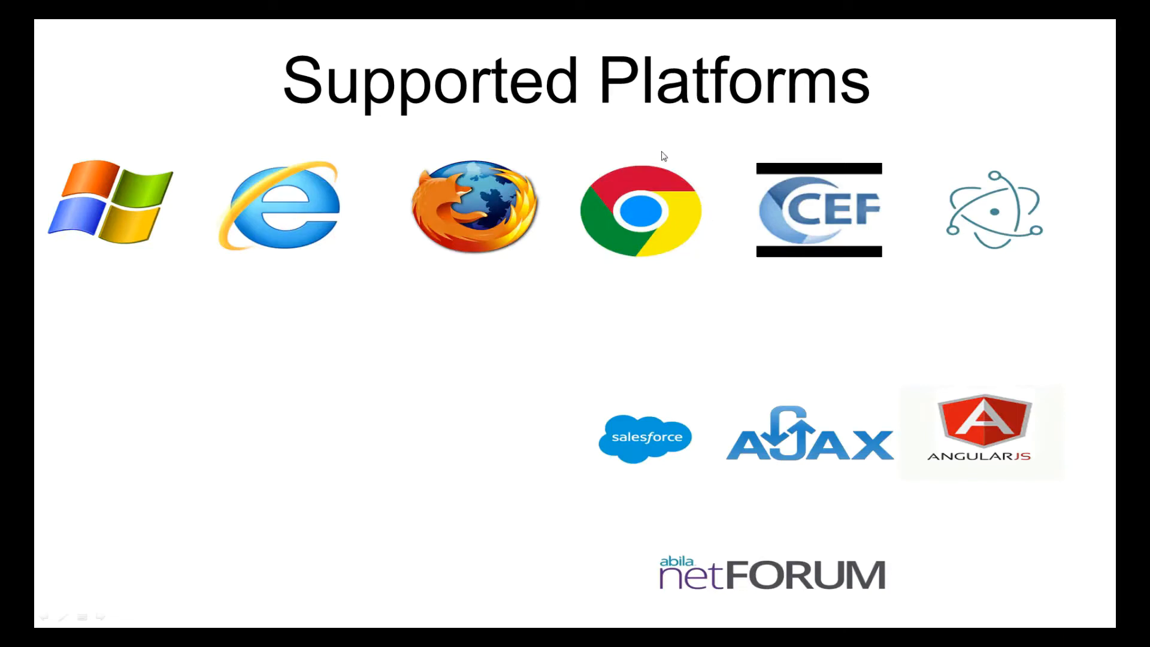